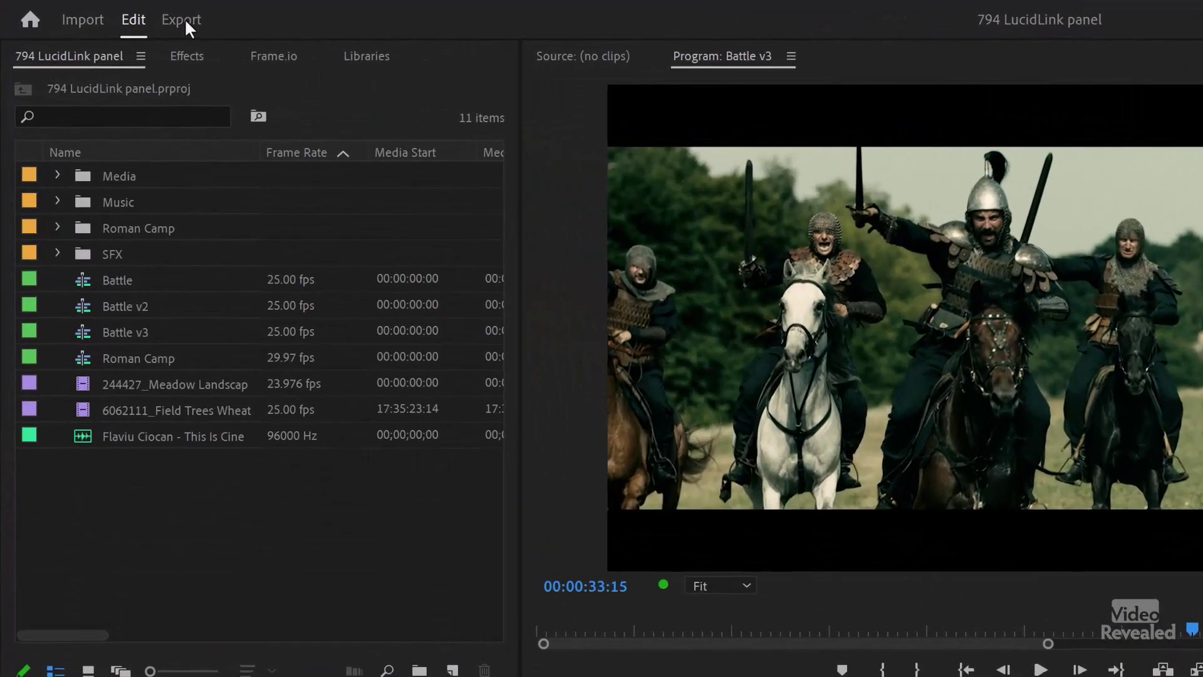
# Step: Open the Export page for Battle v3 and reveal the Add custom destination option
pyautogui.click(106, 39)
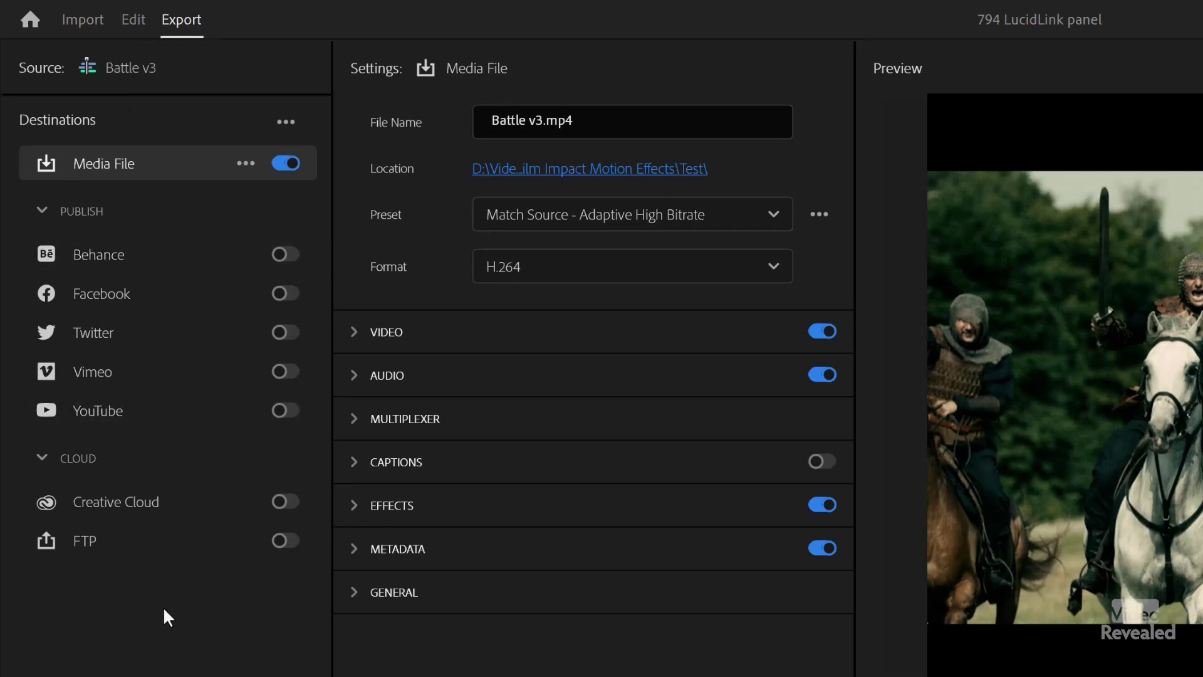
pyautogui.click(286, 123)
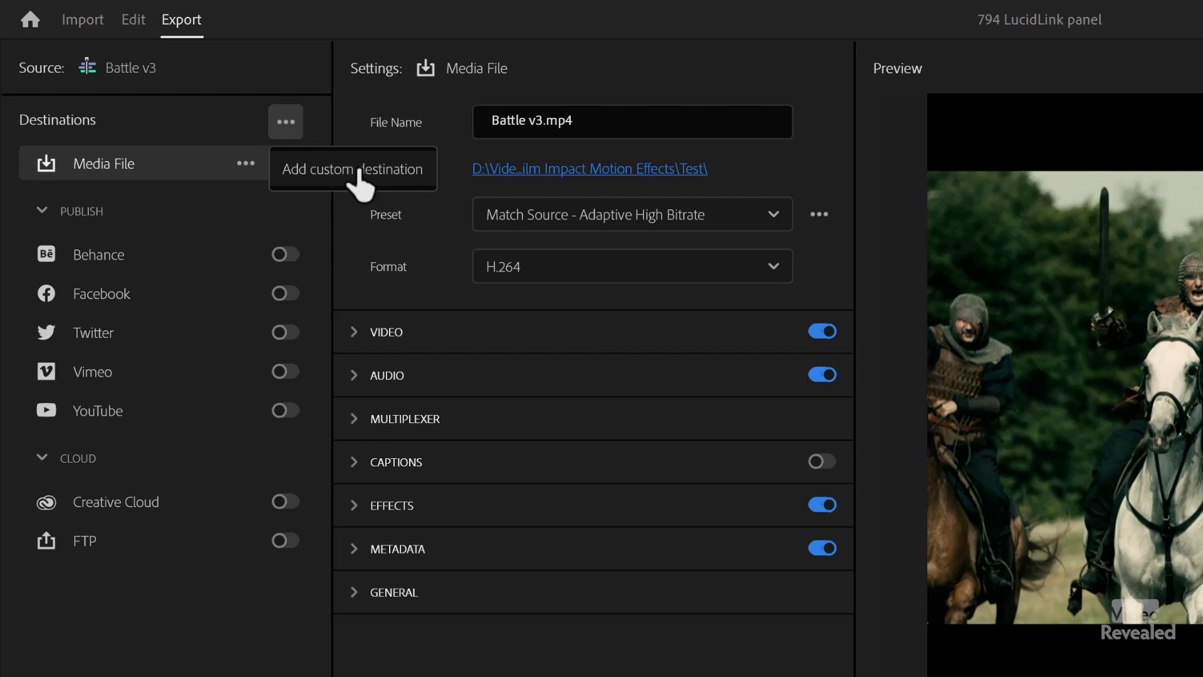
# Step: Add an enabled custom destination using the High Quality 1080p HD preset, with Media File switched off
pyautogui.click(360, 170)
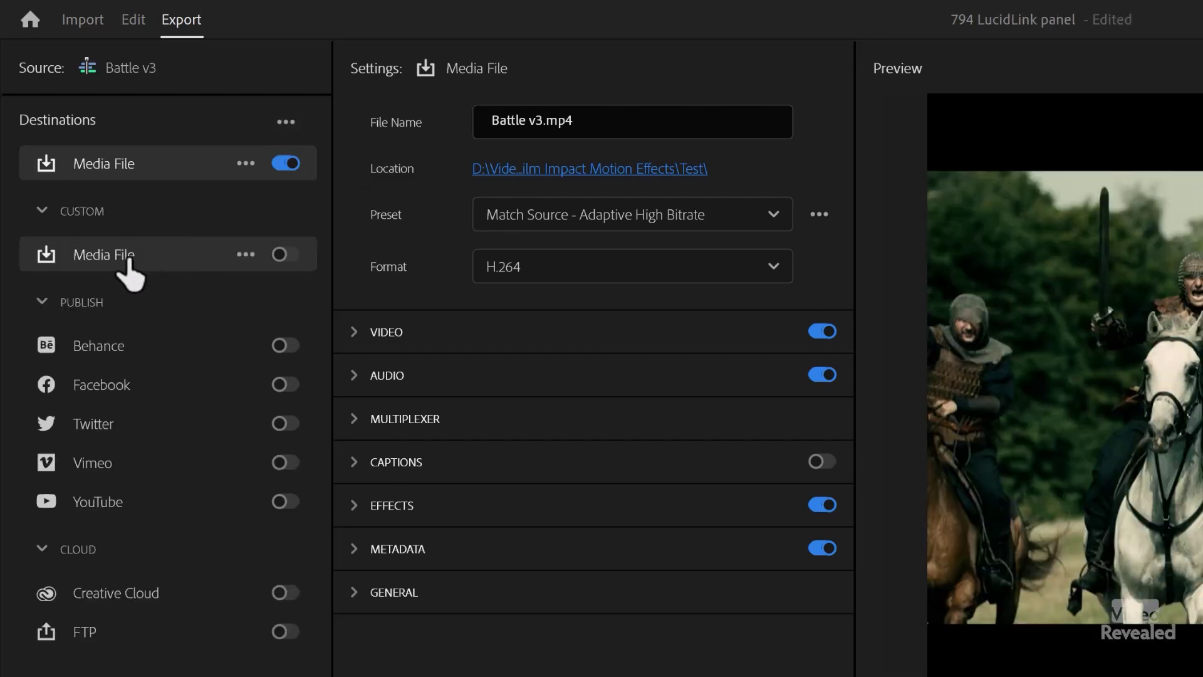
pyautogui.click(282, 164)
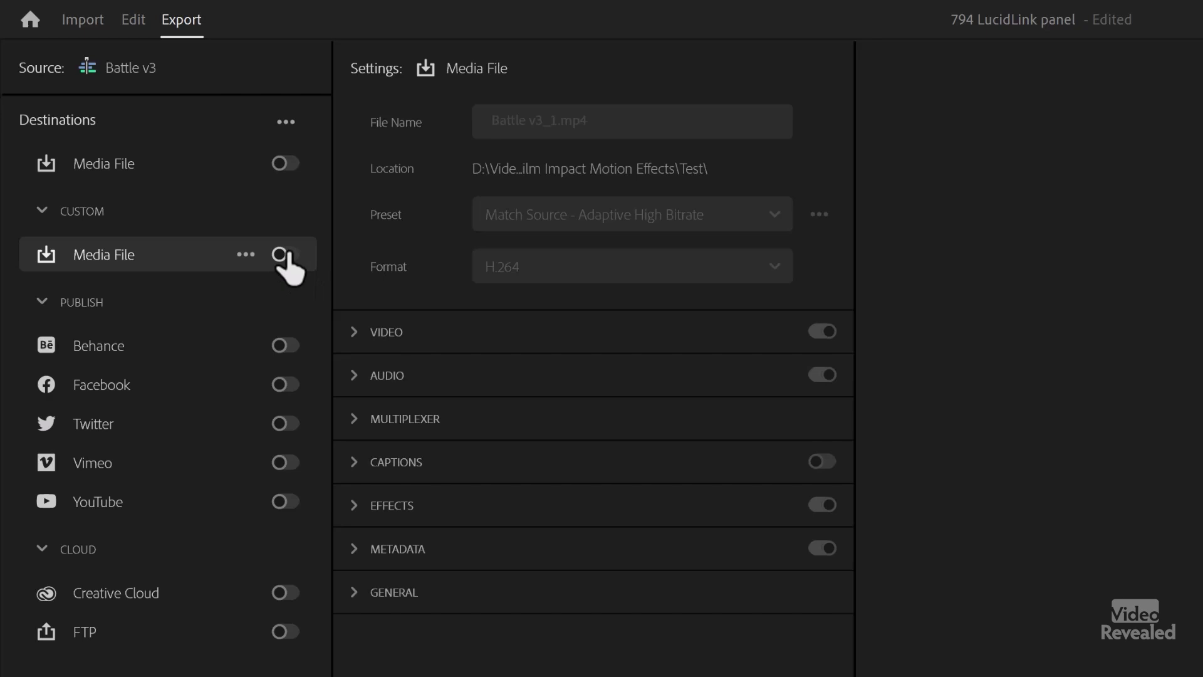
pyautogui.click(282, 255)
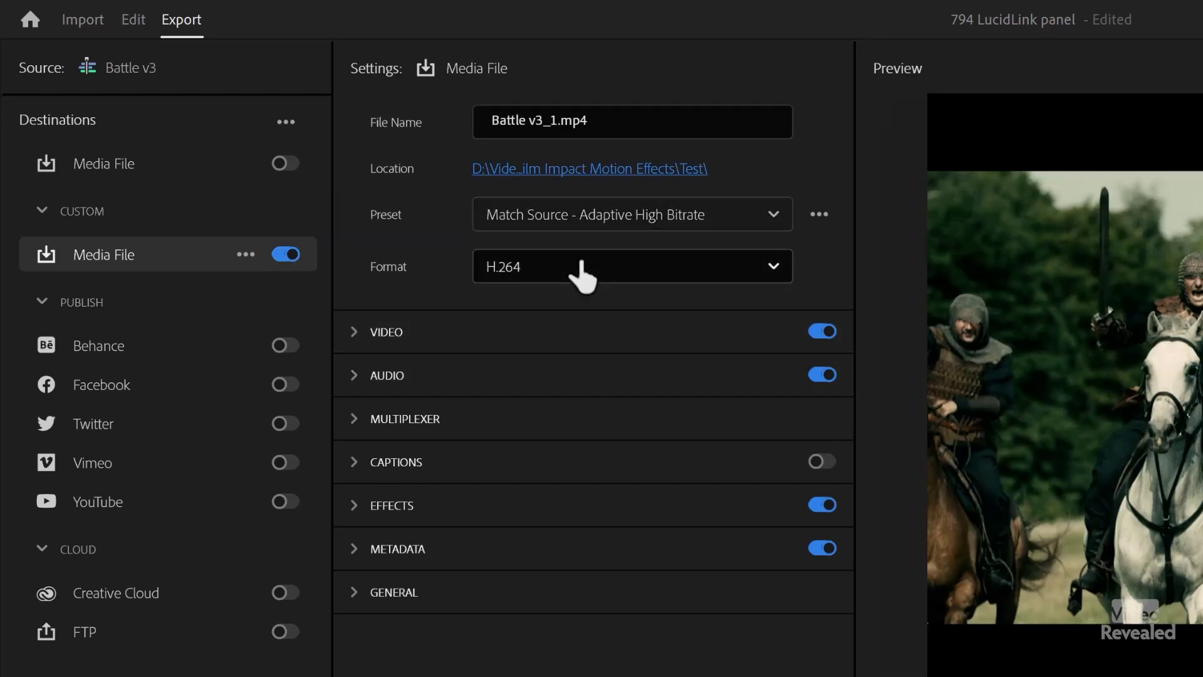
pyautogui.click(607, 231)
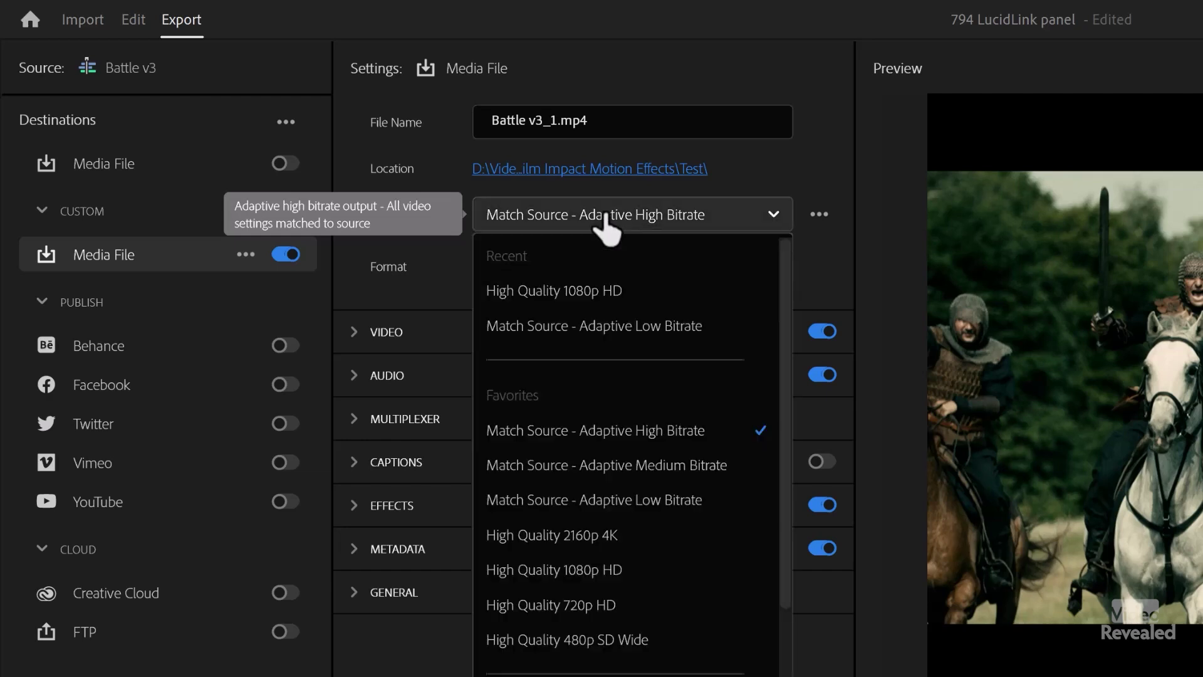
pyautogui.click(588, 569)
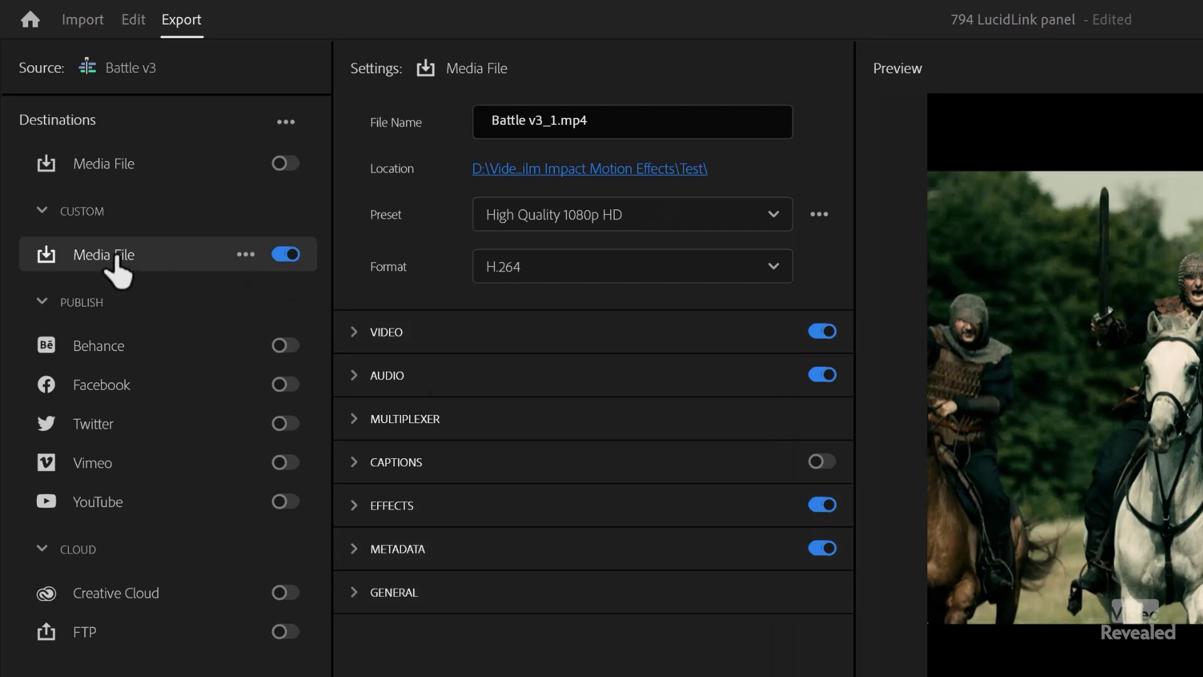
# Step: Rename the custom destination to H264
pyautogui.click(245, 254)
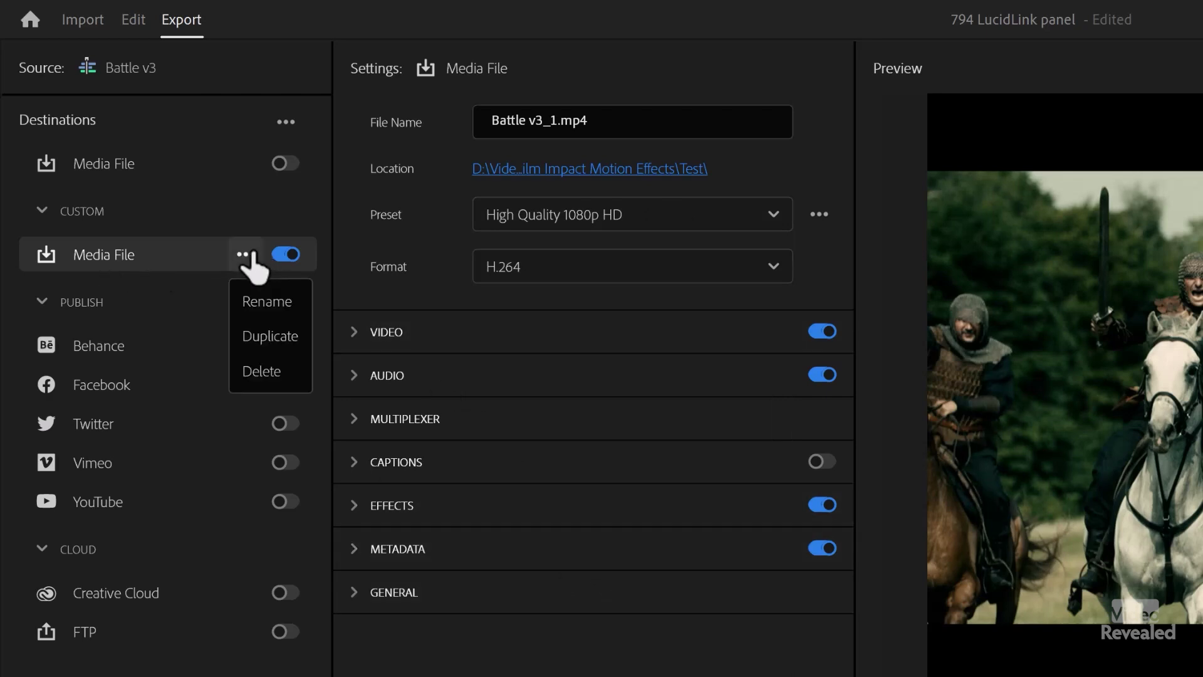
pyautogui.click(268, 302)
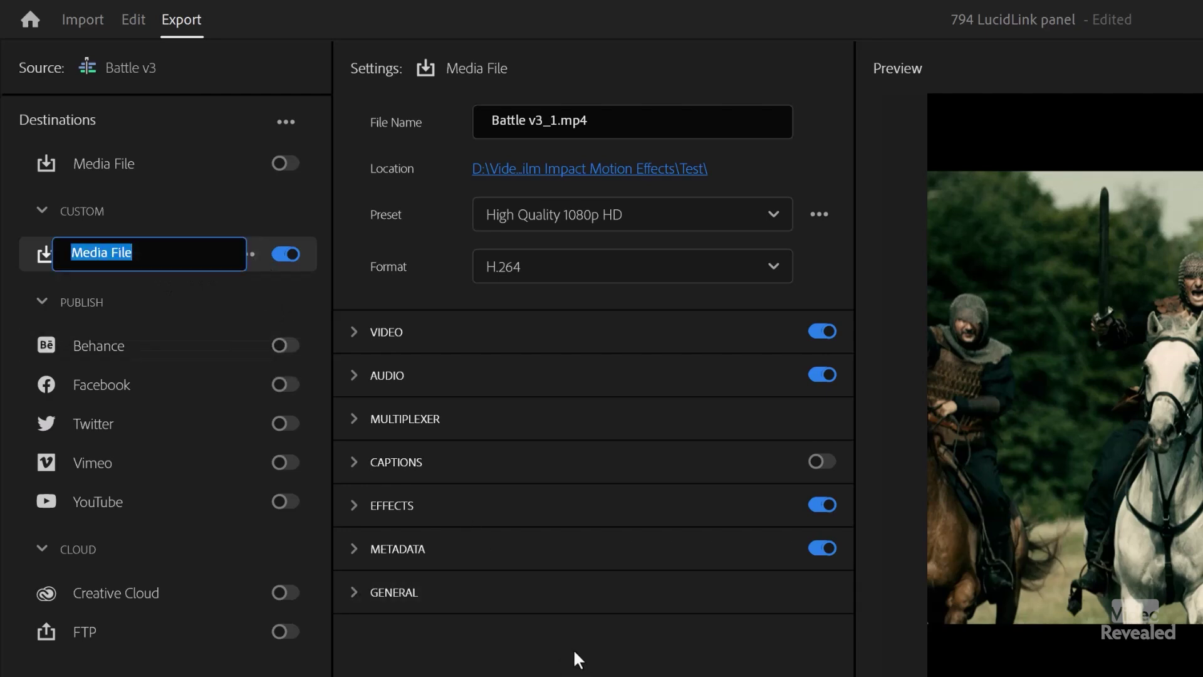
pyautogui.write('H264')
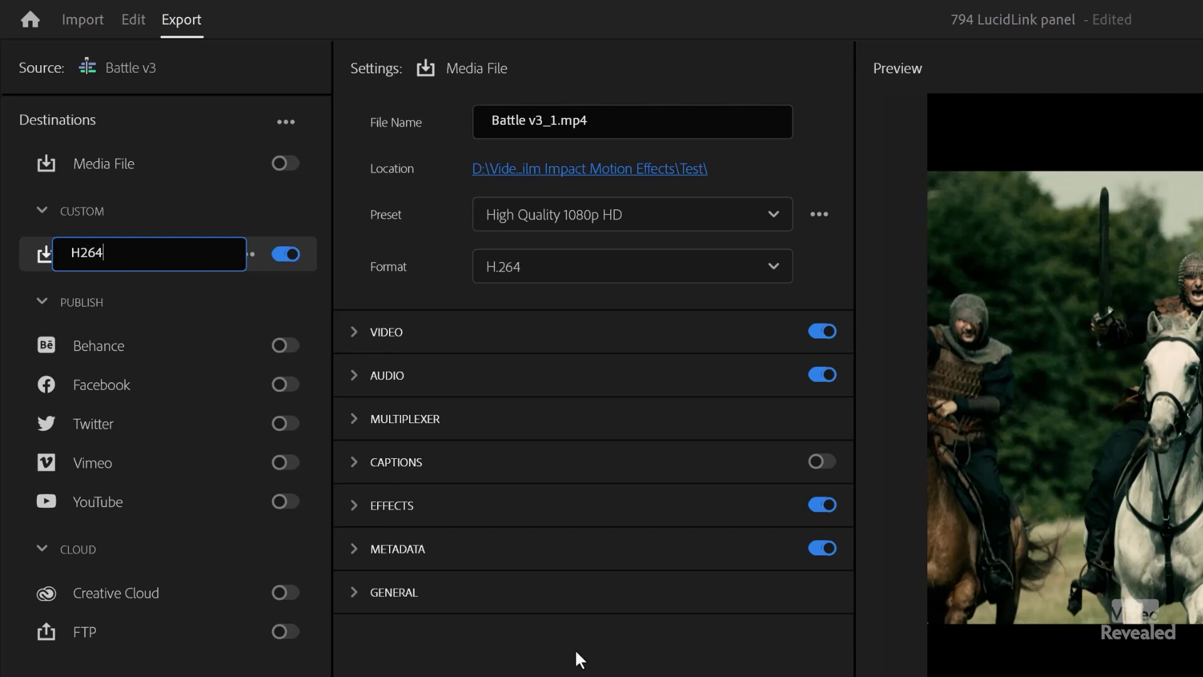
pyautogui.press('Return')
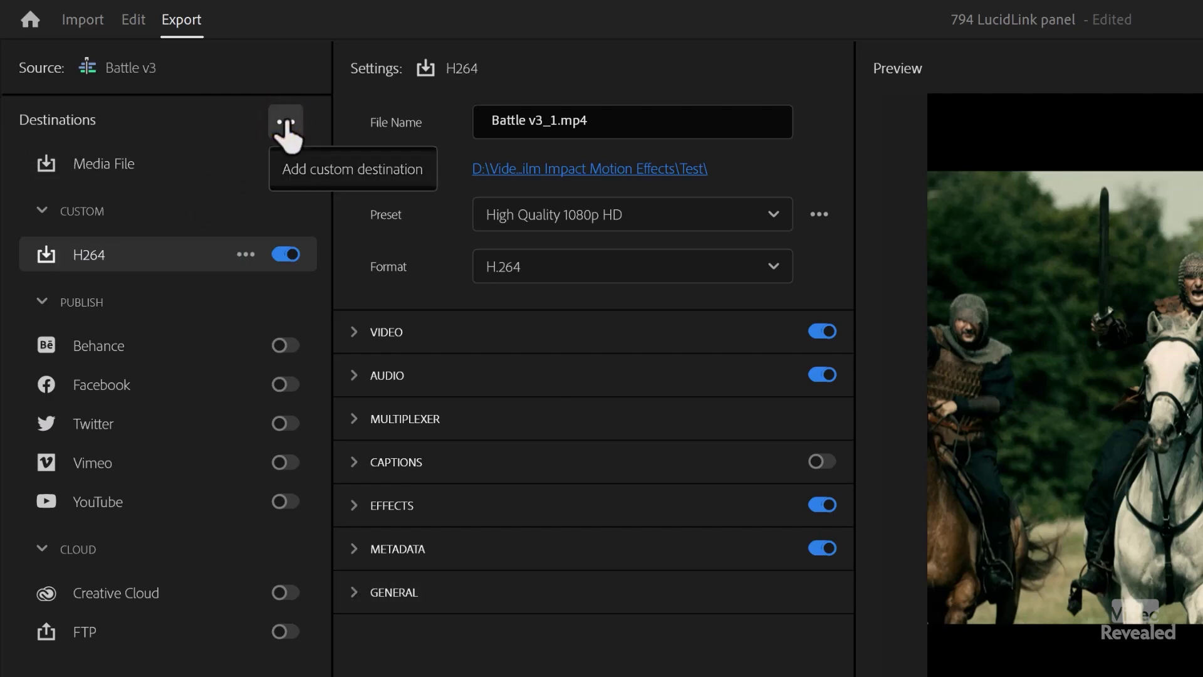
# Step: Add a second enabled custom destination and name it ProRes 422
pyautogui.click(309, 172)
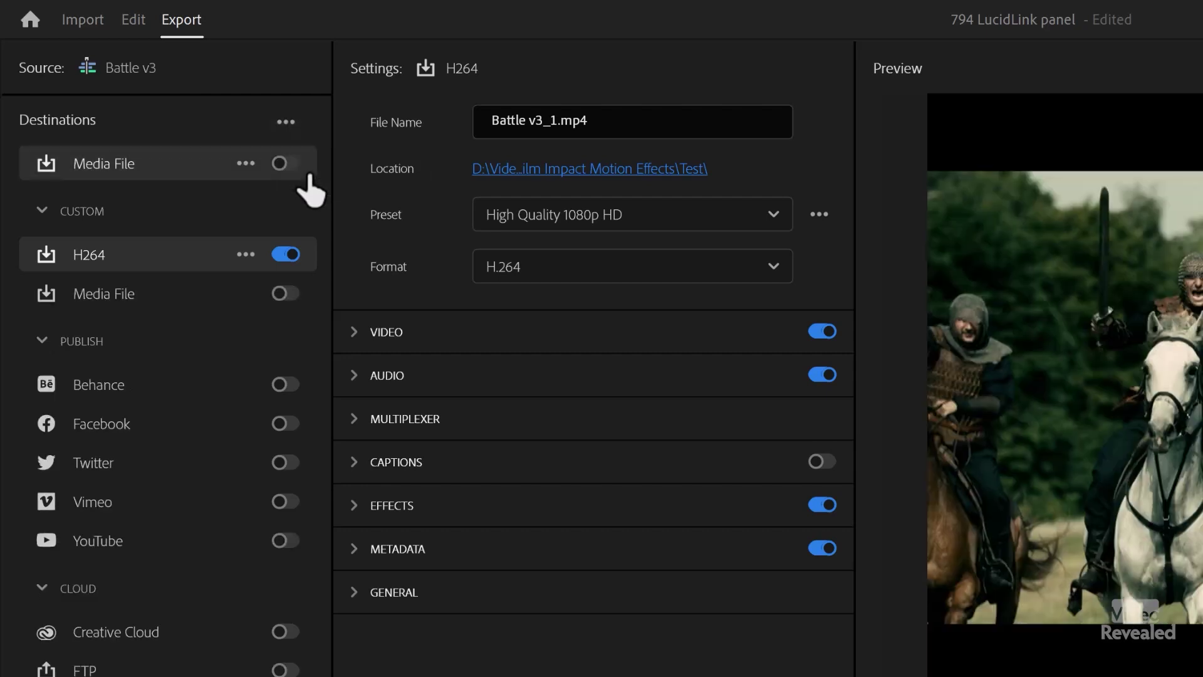
pyautogui.click(284, 293)
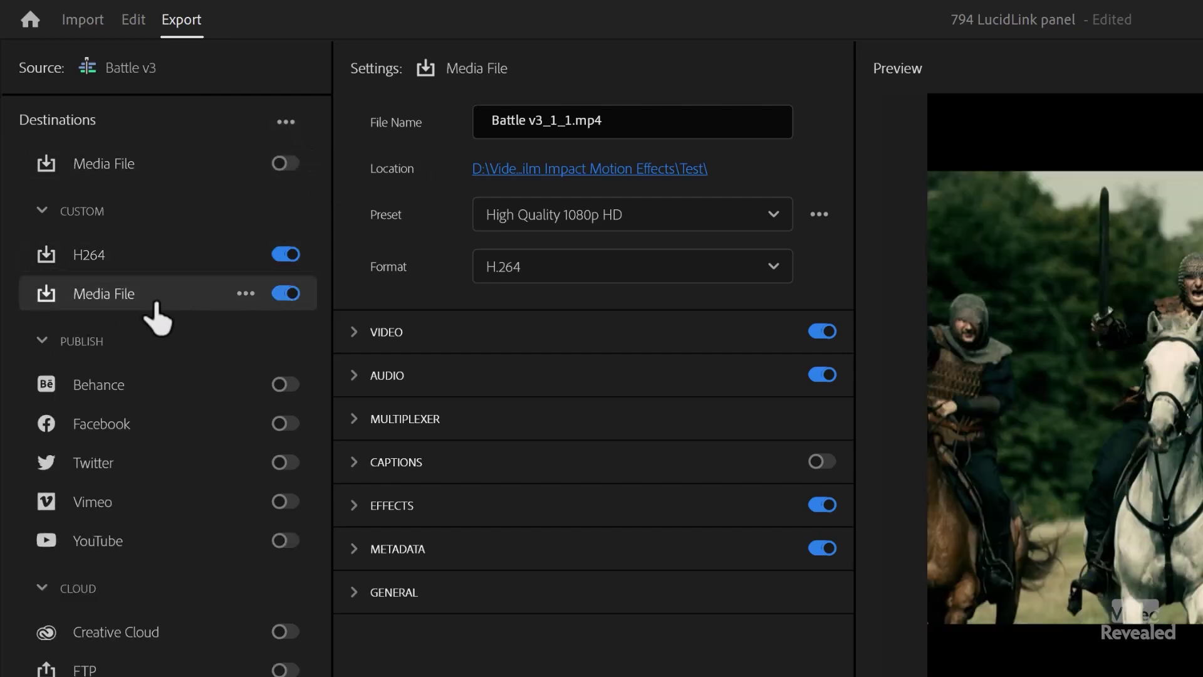
pyautogui.click(246, 295)
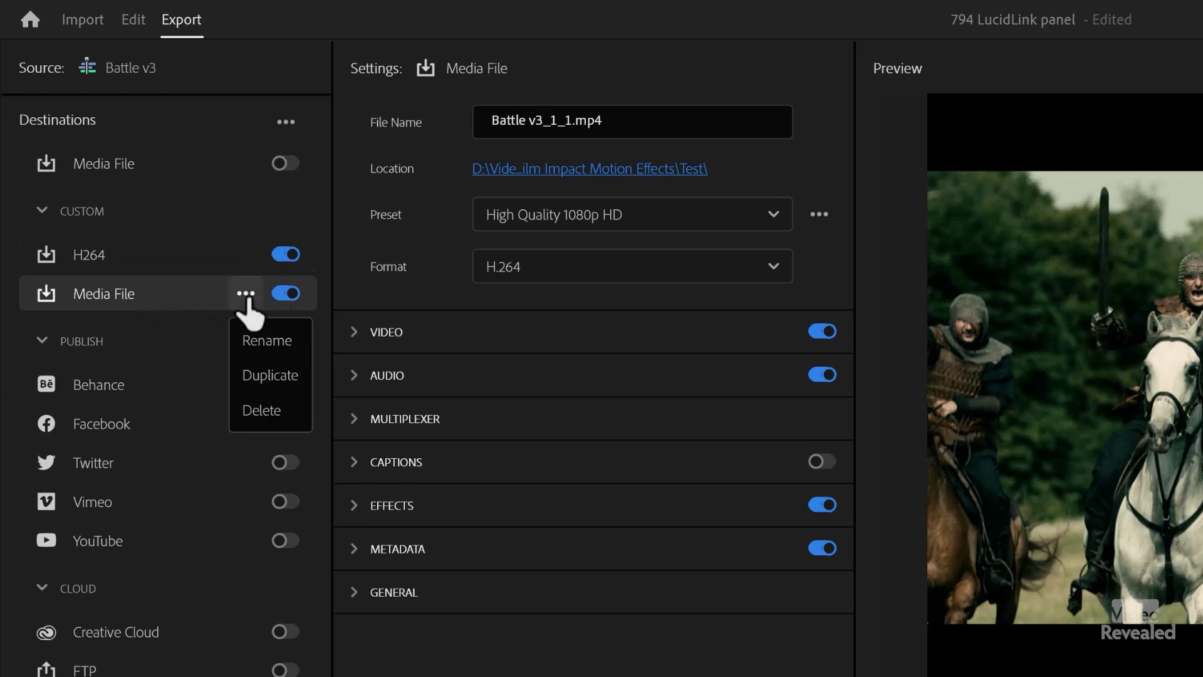
pyautogui.click(262, 343)
pyautogui.write('P')
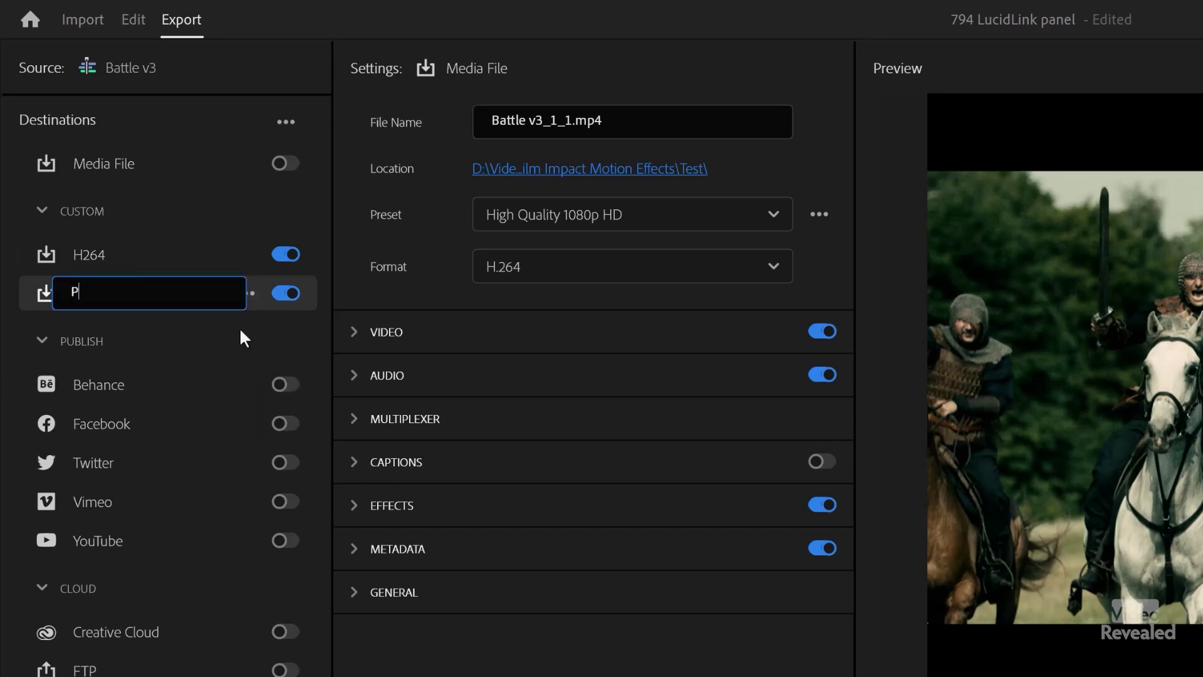
pyautogui.write('roRes 422')
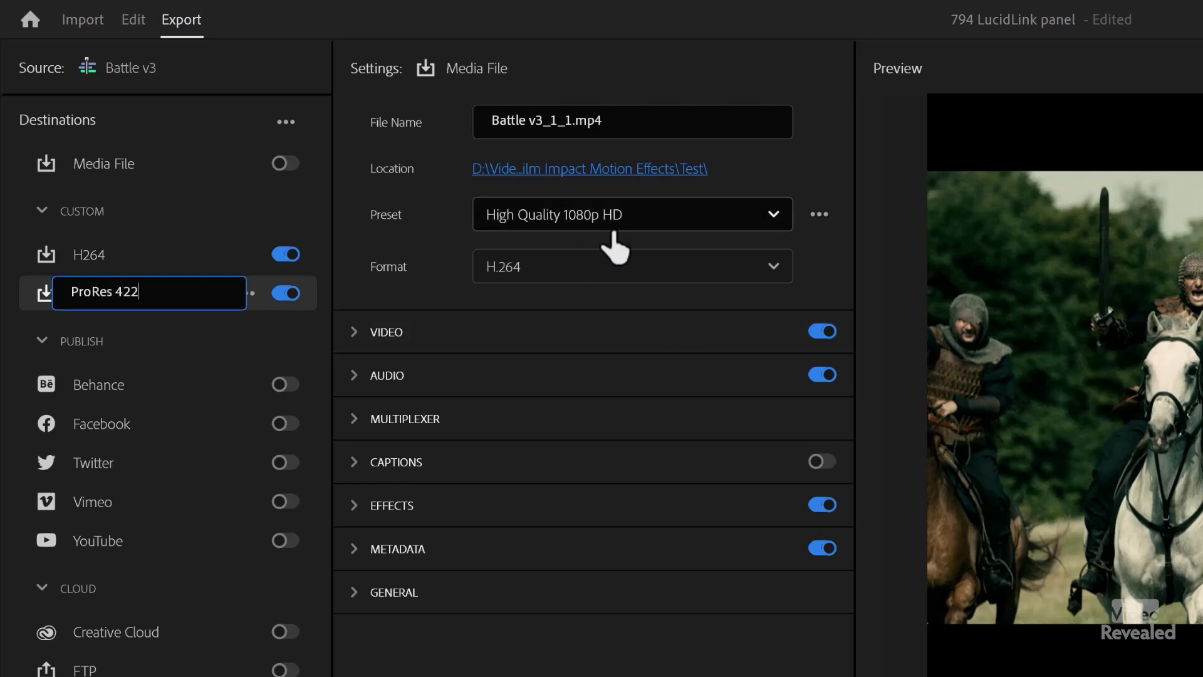
# Step: Set the ProRes 422 destination's format to QuickTime and browse its preset list
pyautogui.click(623, 268)
pyautogui.scroll(-10, 607, 538)
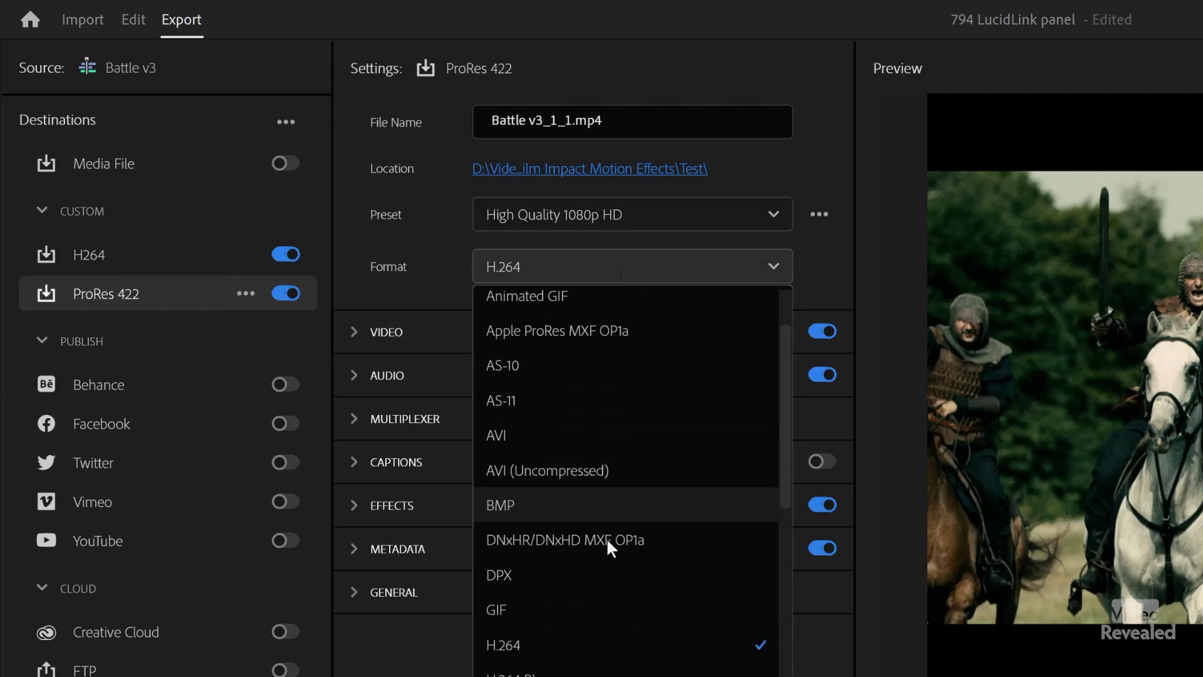
pyautogui.scroll(-1, 604, 555)
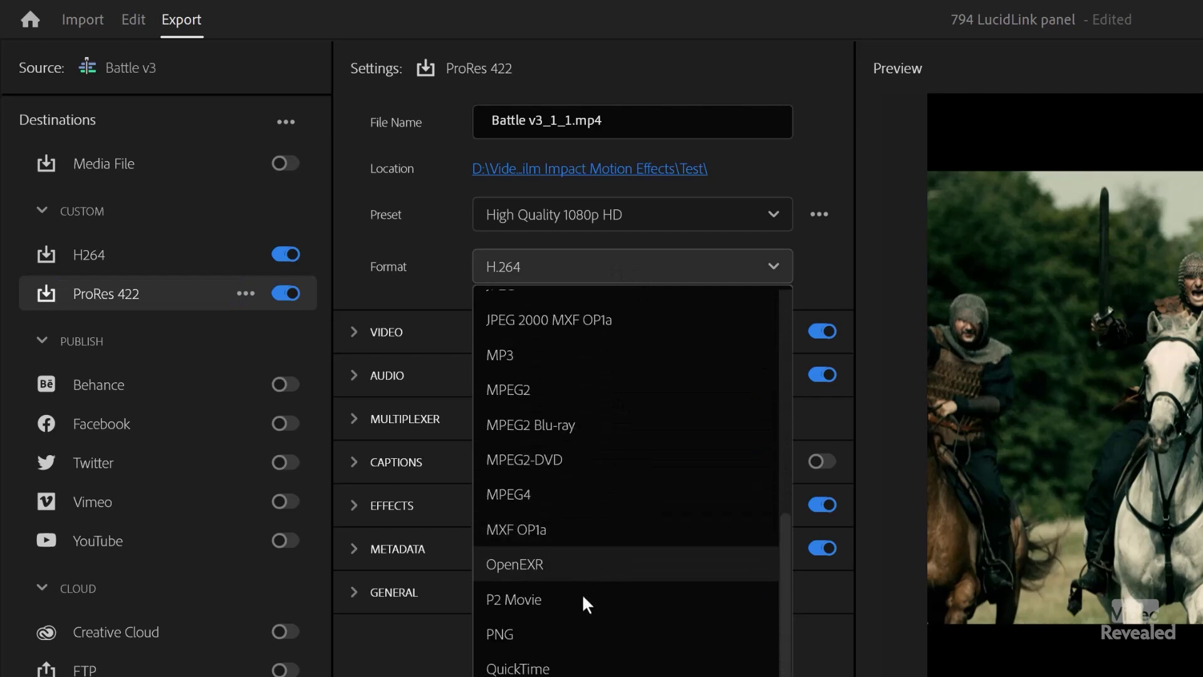
pyautogui.click(571, 663)
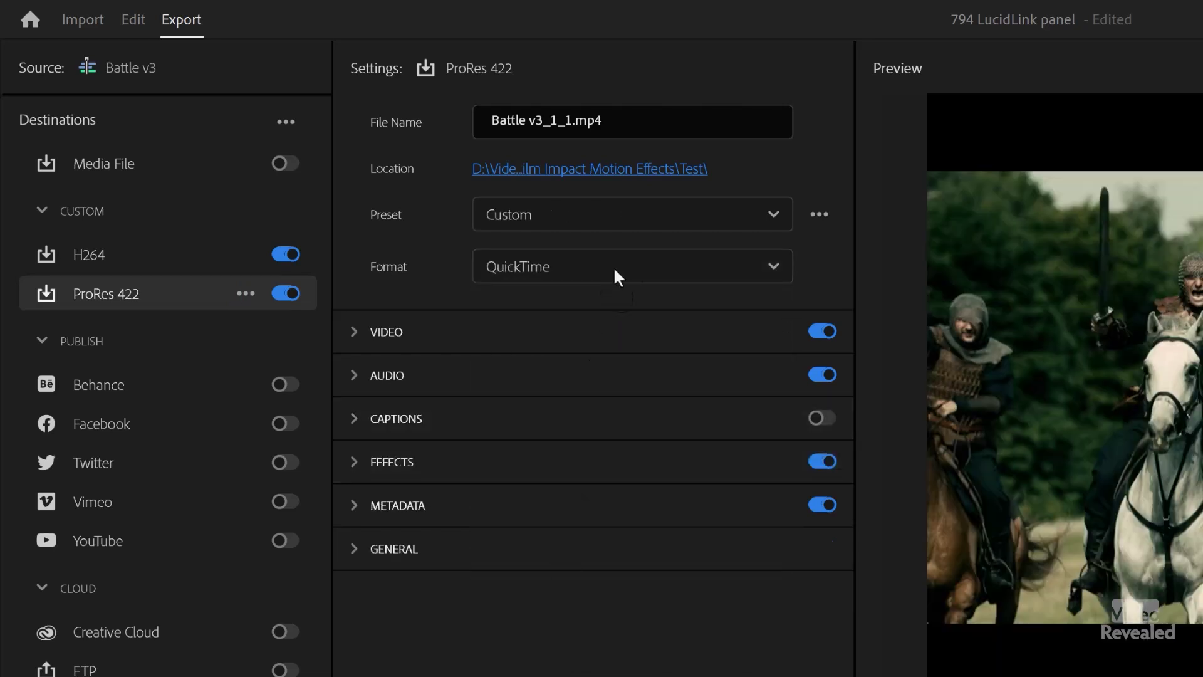
pyautogui.click(645, 224)
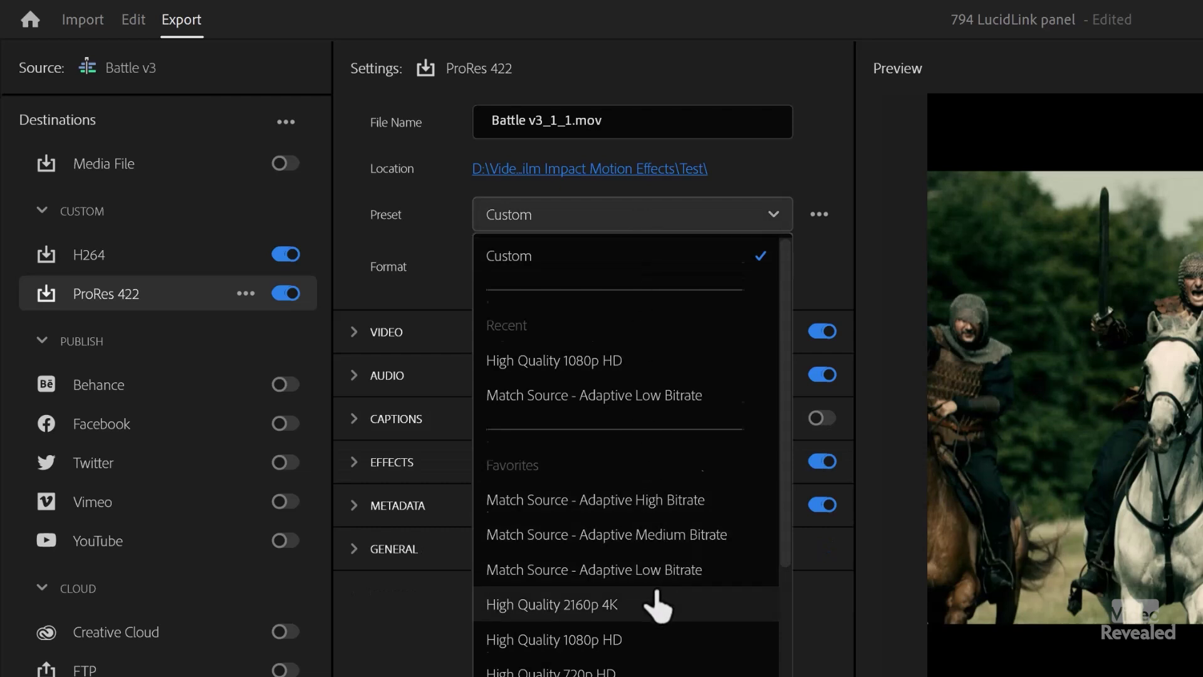
pyautogui.scroll(-5, 653, 589)
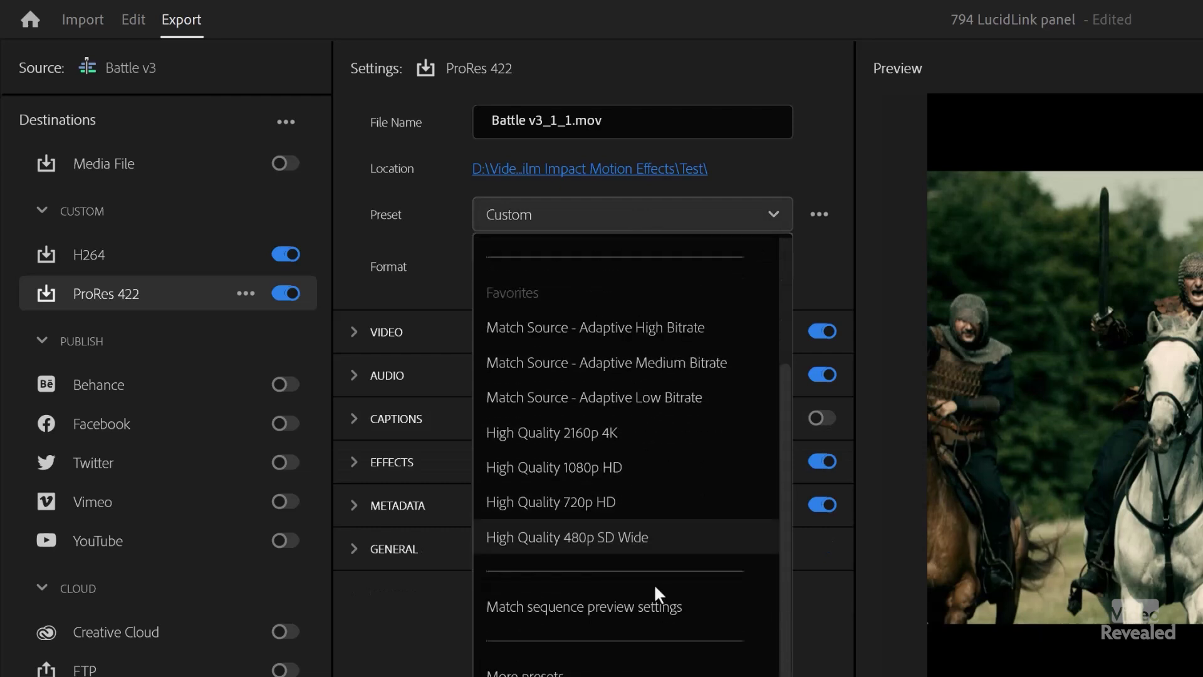
pyautogui.scroll(5, 653, 582)
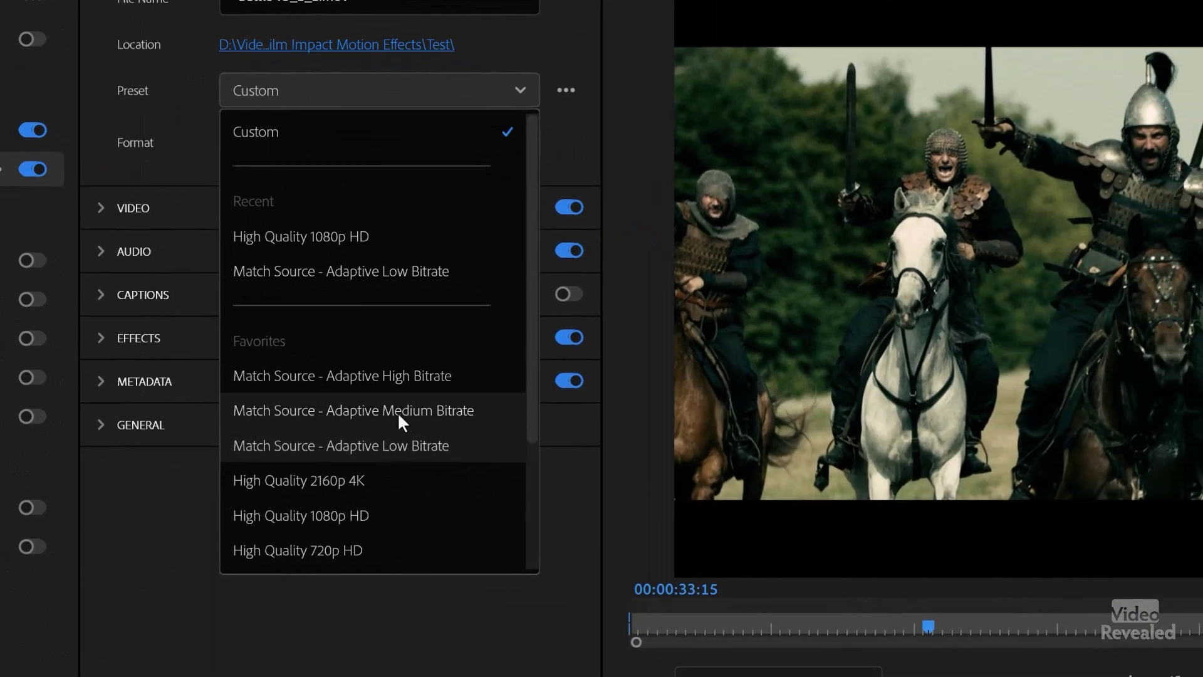
pyautogui.scroll(-5, 398, 411)
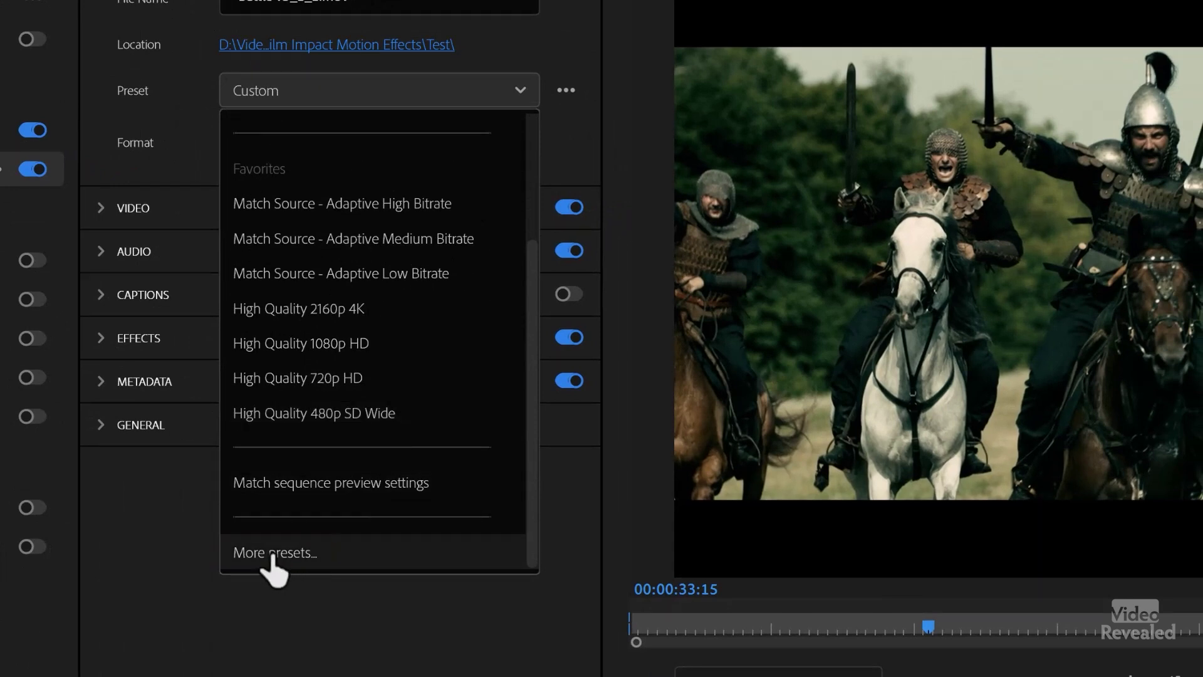
# Step: Search '422' in Preset Manager and apply the Apple ProRes 422 (QuickTime) preset
pyautogui.click(272, 555)
pyautogui.write('422')
pyautogui.moveTo(691, 257); pyautogui.dragTo(411, 30)
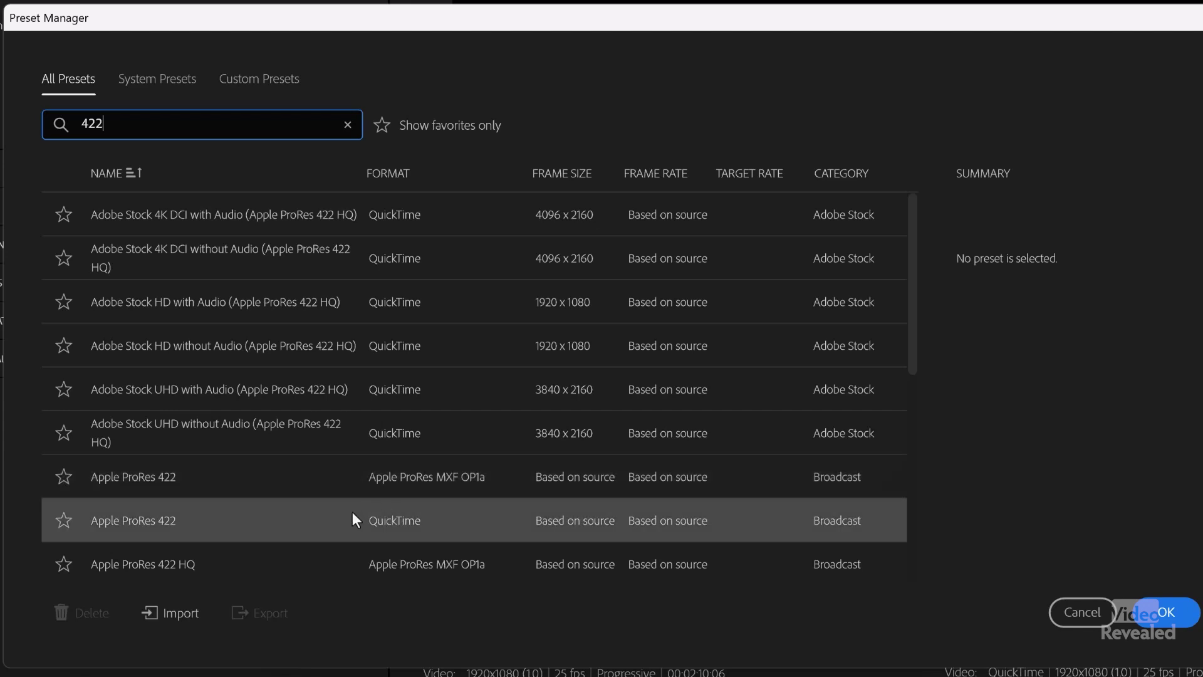
pyautogui.click(287, 521)
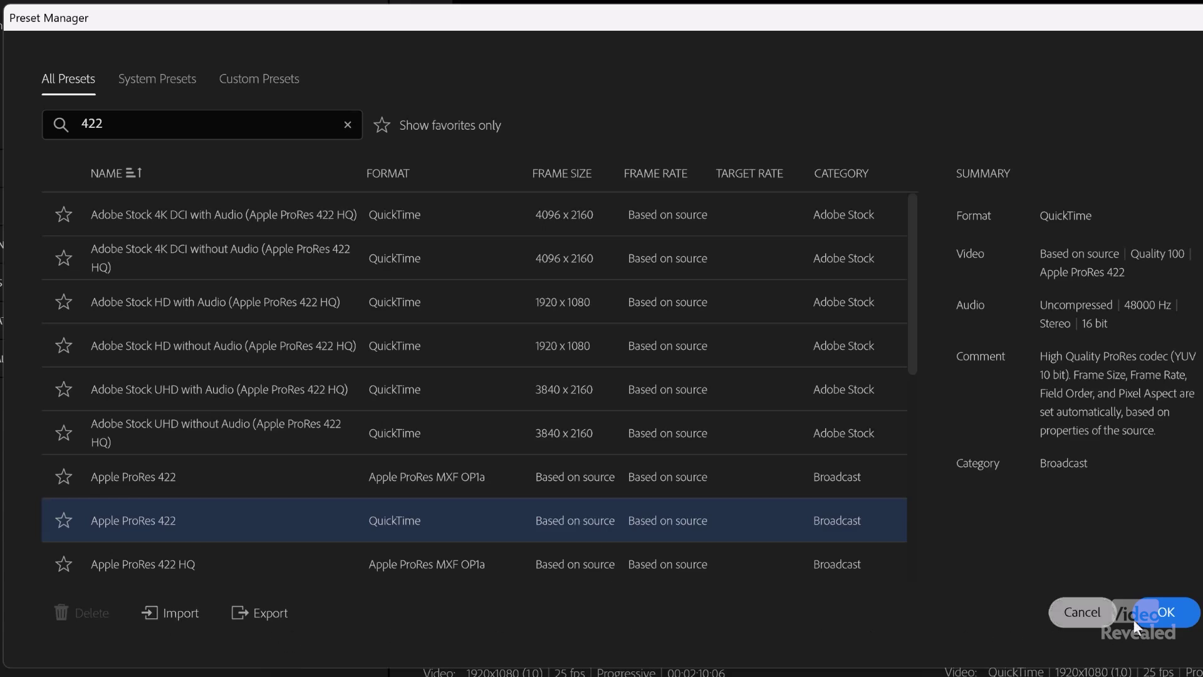
pyautogui.click(1165, 618)
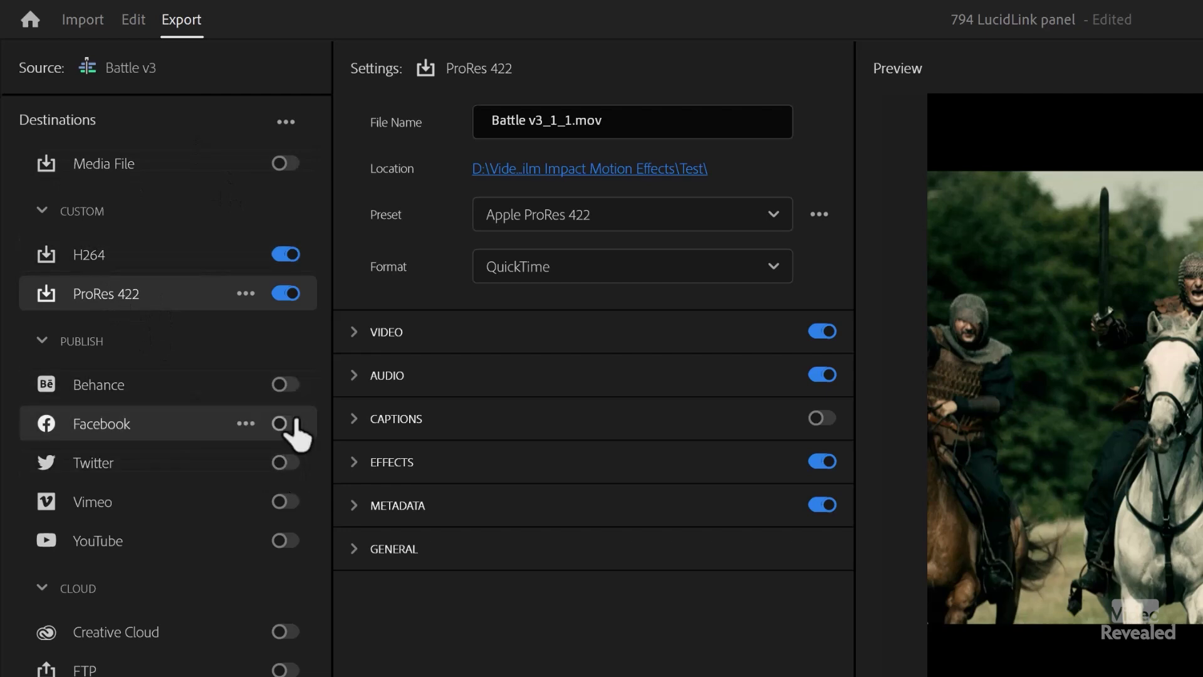
# Step: Toggle YouTube publishing on and off, then view the ProRes 422 and H264 destination settings
pyautogui.click(282, 541)
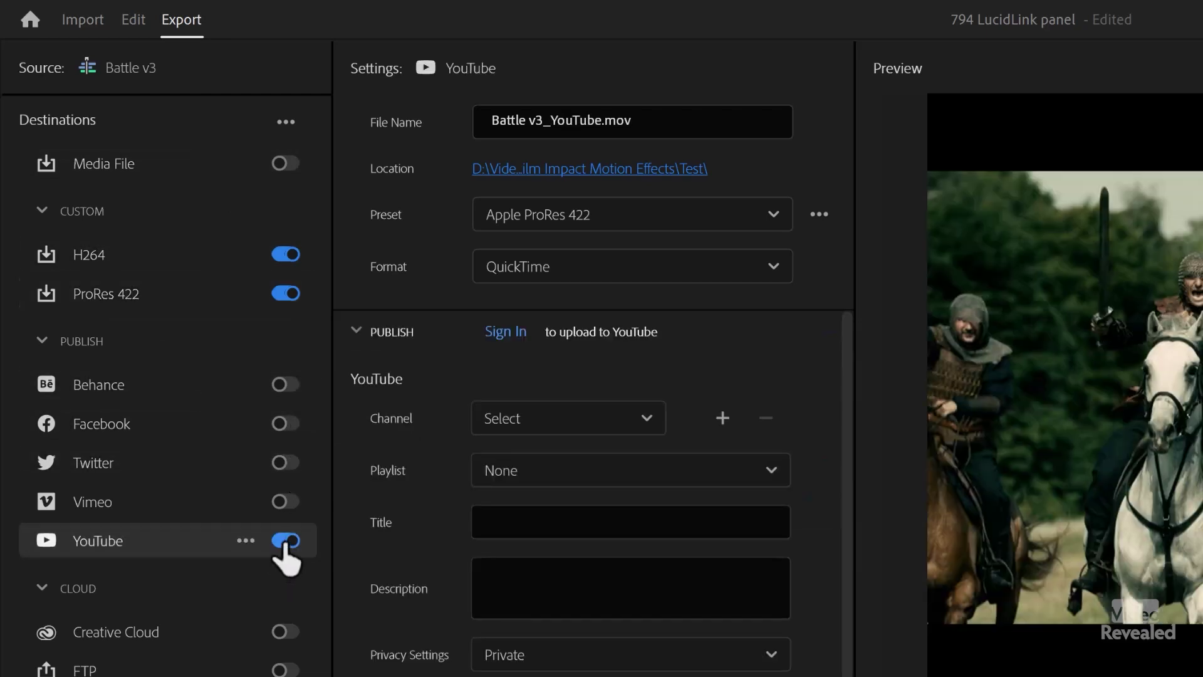
pyautogui.click(283, 543)
pyautogui.click(185, 299)
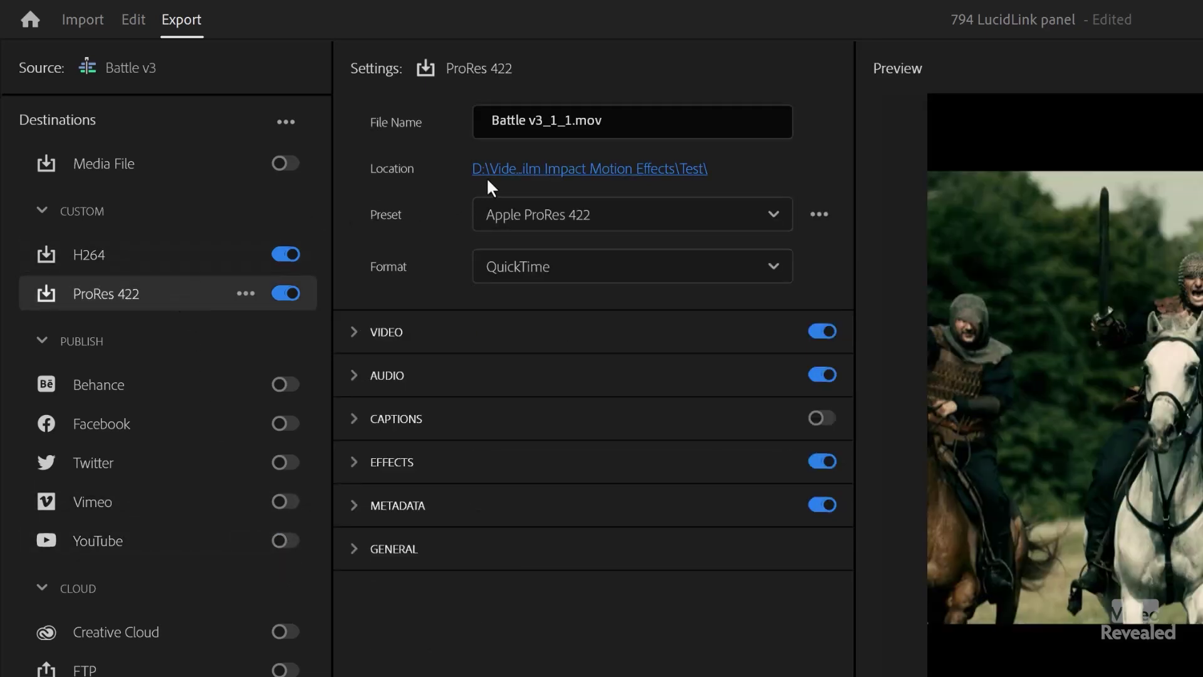
pyautogui.click(164, 262)
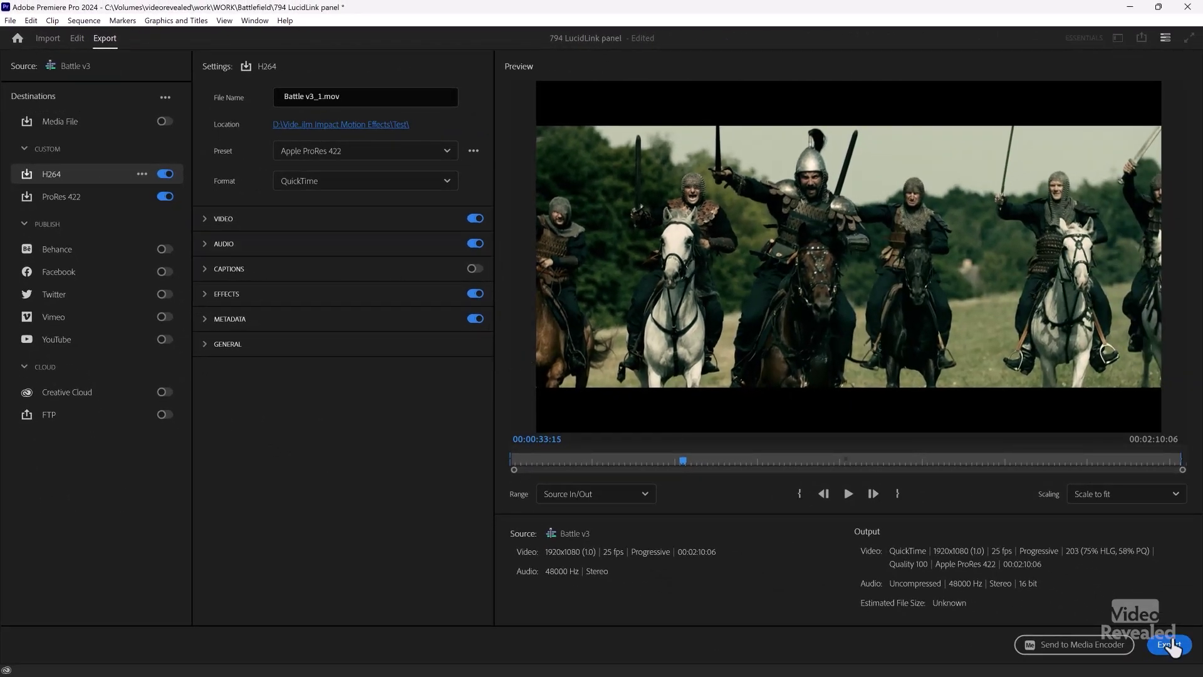
# Step: Export Battle v3 to the enabled H264 and ProRes 422 destinations
pyautogui.click(1170, 646)
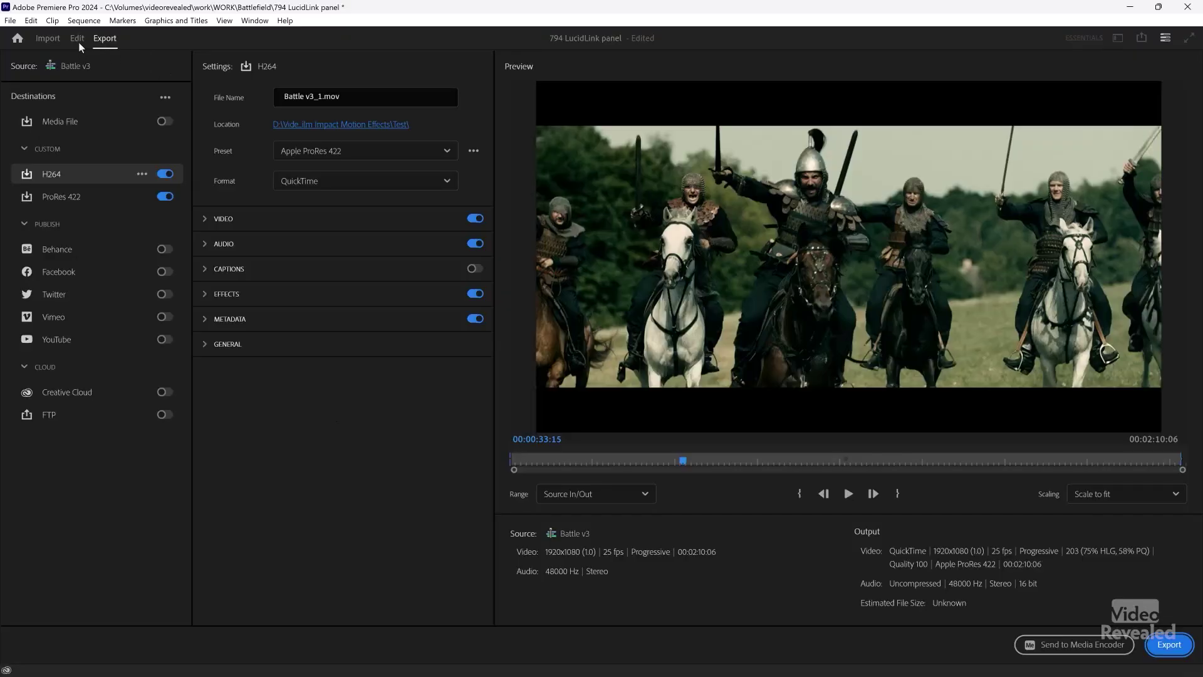
# Step: Return to Edit and close the 794 LucidLink panel project without saving
pyautogui.click(79, 42)
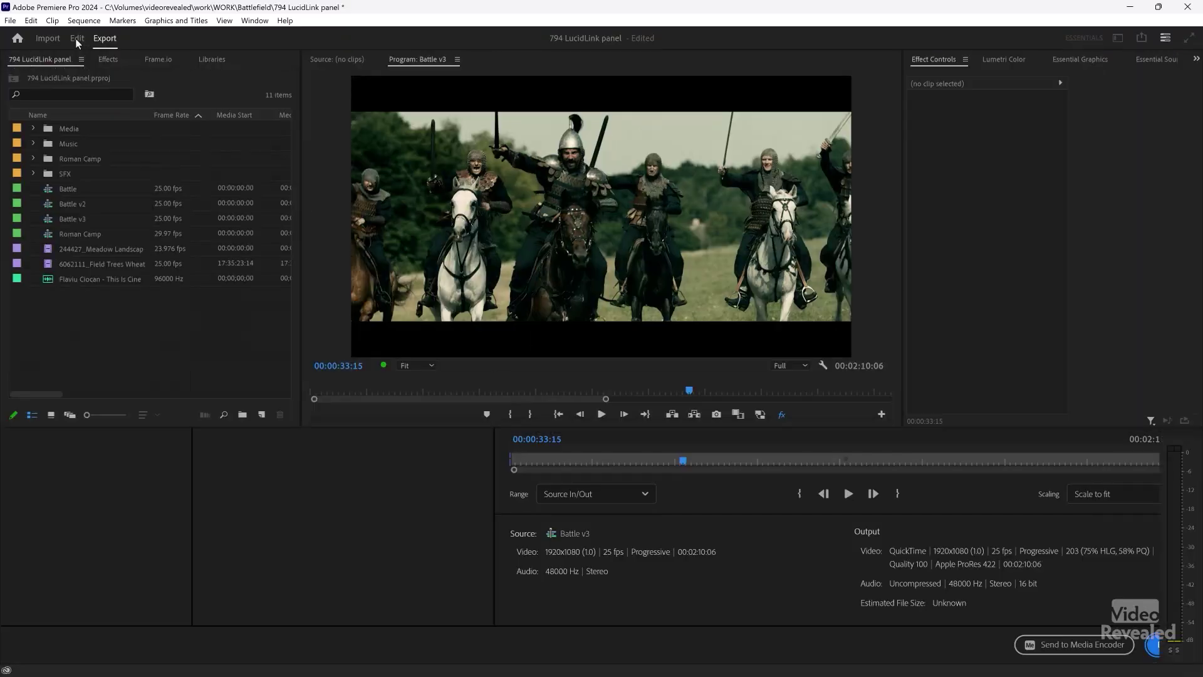
pyautogui.hotkey('ctrl', 'shift', 'w')
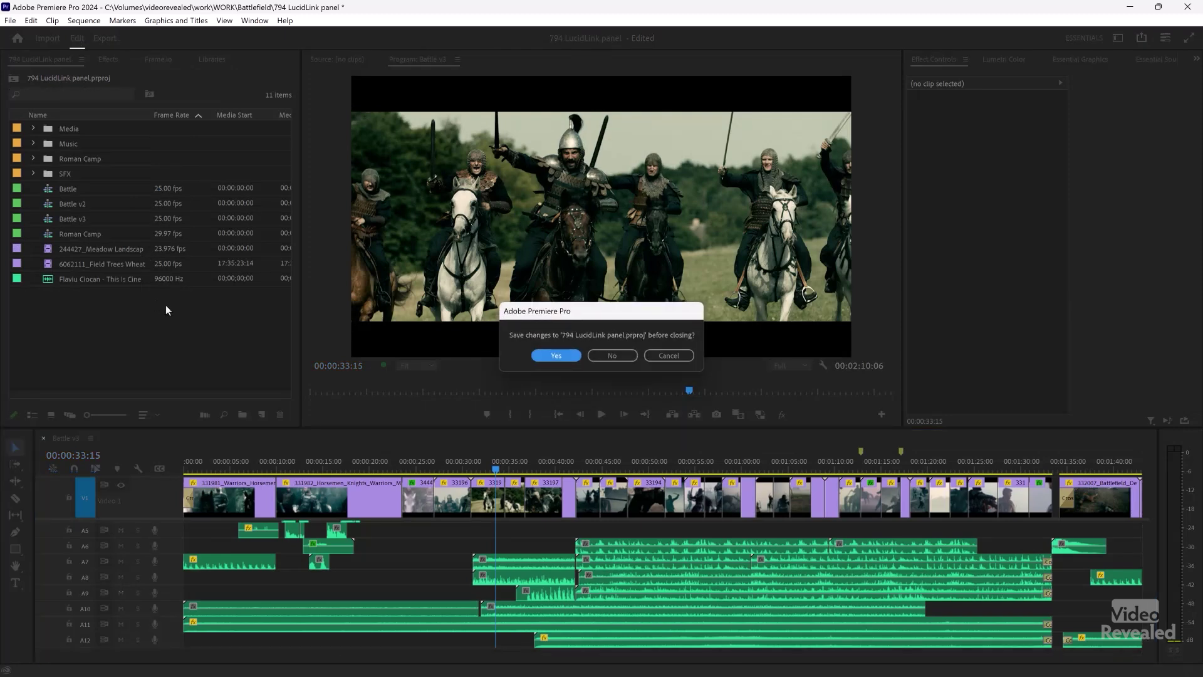
pyautogui.click(623, 356)
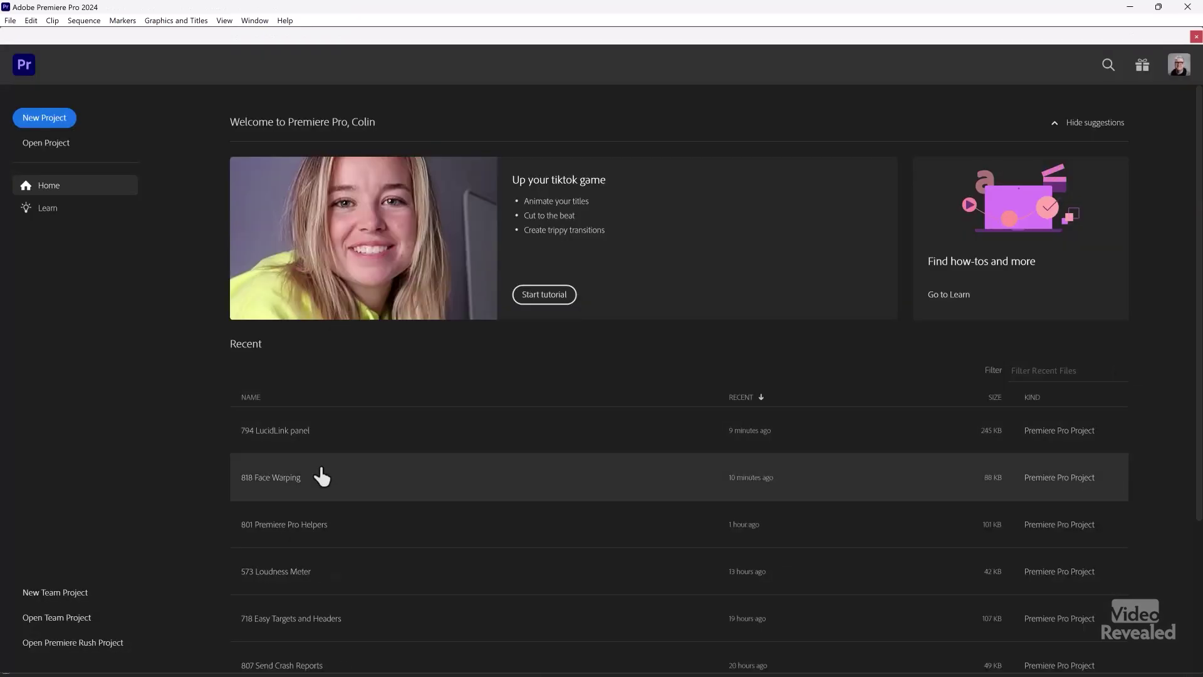
# Step: Open 818 Face Warping, scrub the portrait clip to 00;00;05;28, and go to Export
pyautogui.click(264, 481)
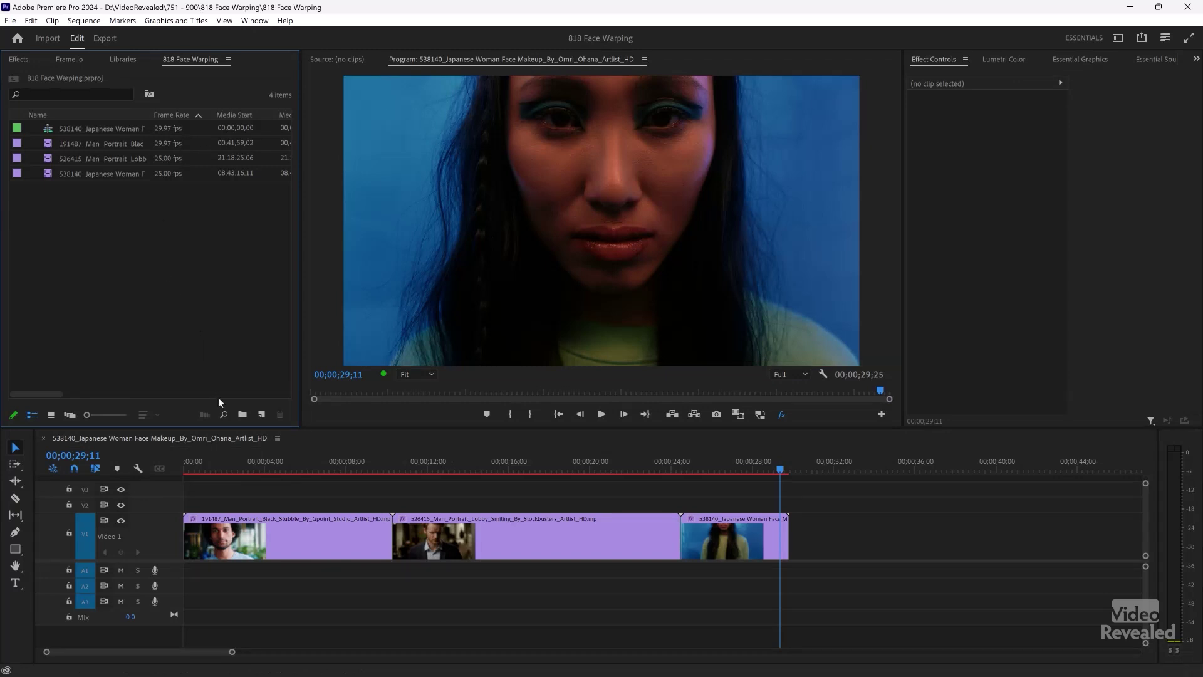
pyautogui.moveTo(250, 470); pyautogui.dragTo(298, 469)
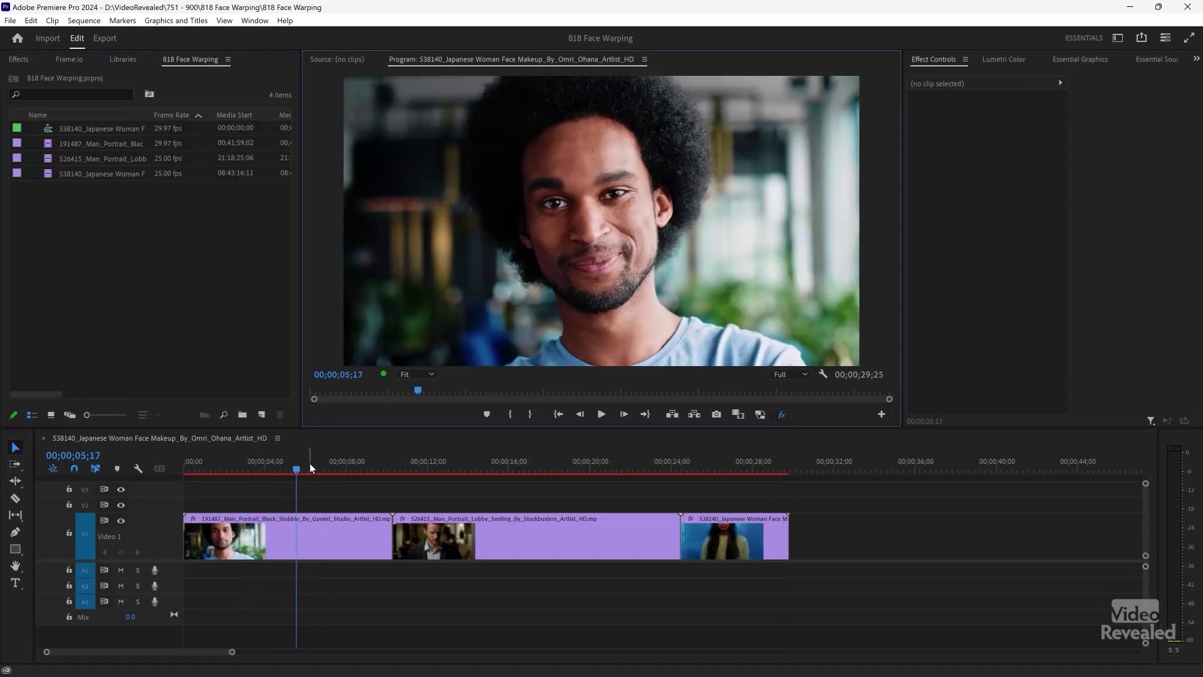
pyautogui.click(781, 418)
pyautogui.moveTo(305, 464)
pyautogui.mouseDown()
pyautogui.moveTo(269, 464)
pyautogui.moveTo(305, 464)
pyautogui.mouseUp()
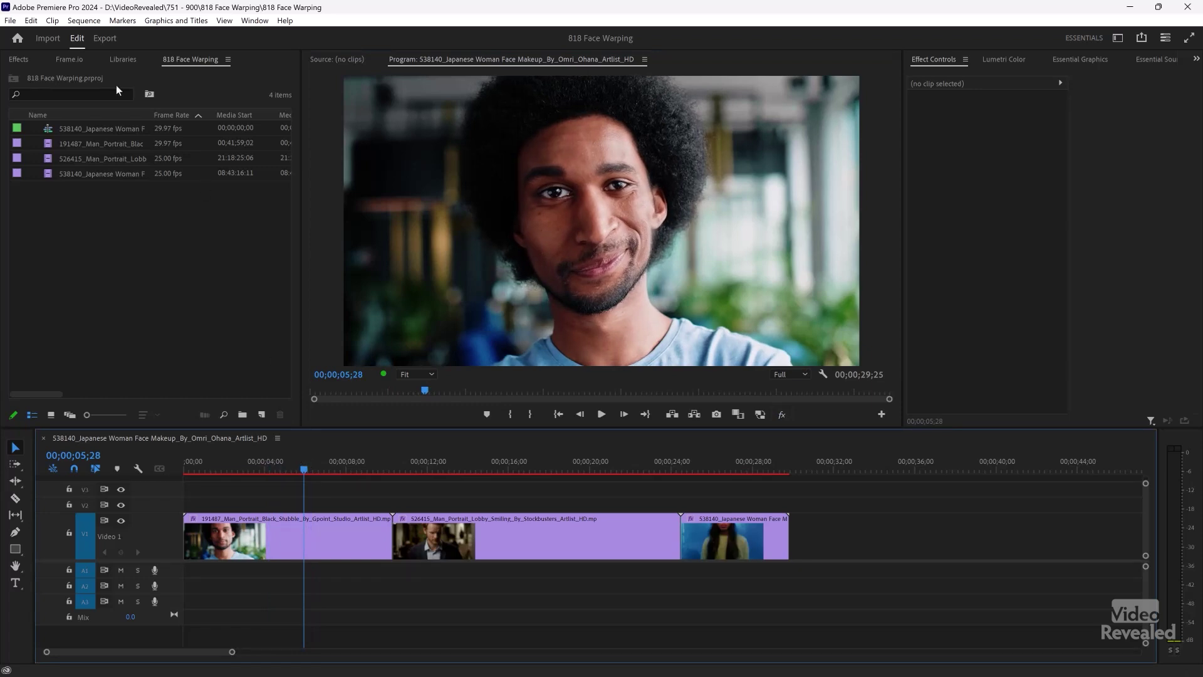
pyautogui.click(110, 38)
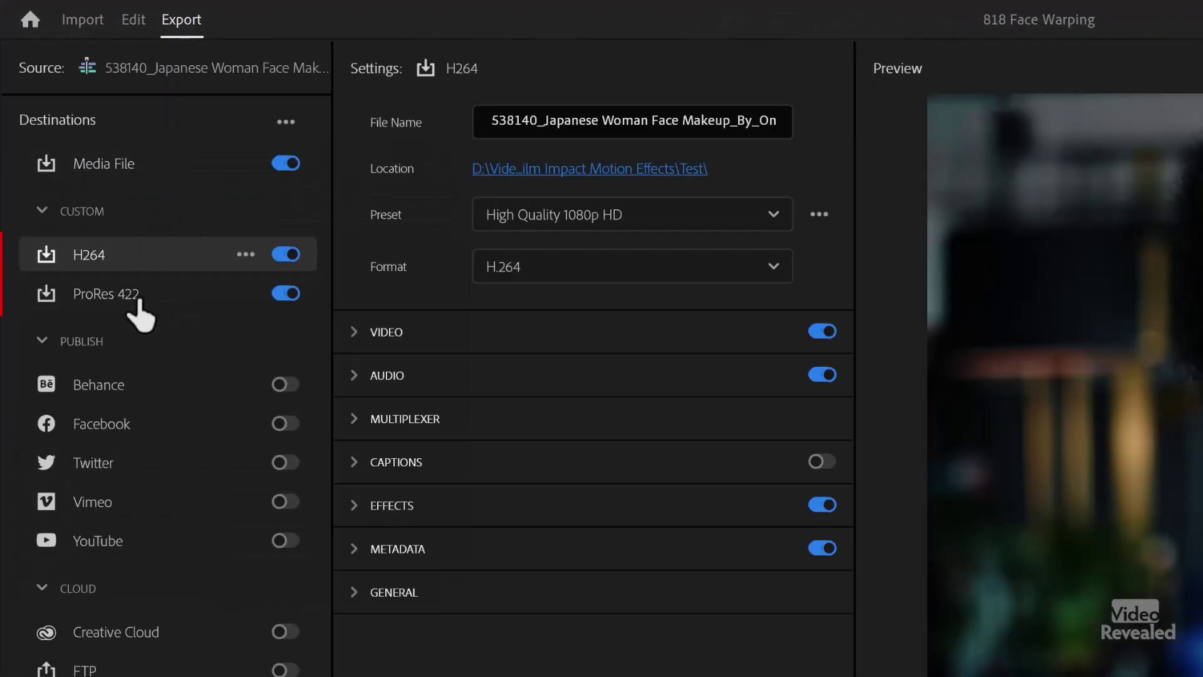
# Step: Switch off Media File and confirm H264 and ProRes 422 both save to 810 Film Impact Motion Effects\Test
pyautogui.click(280, 164)
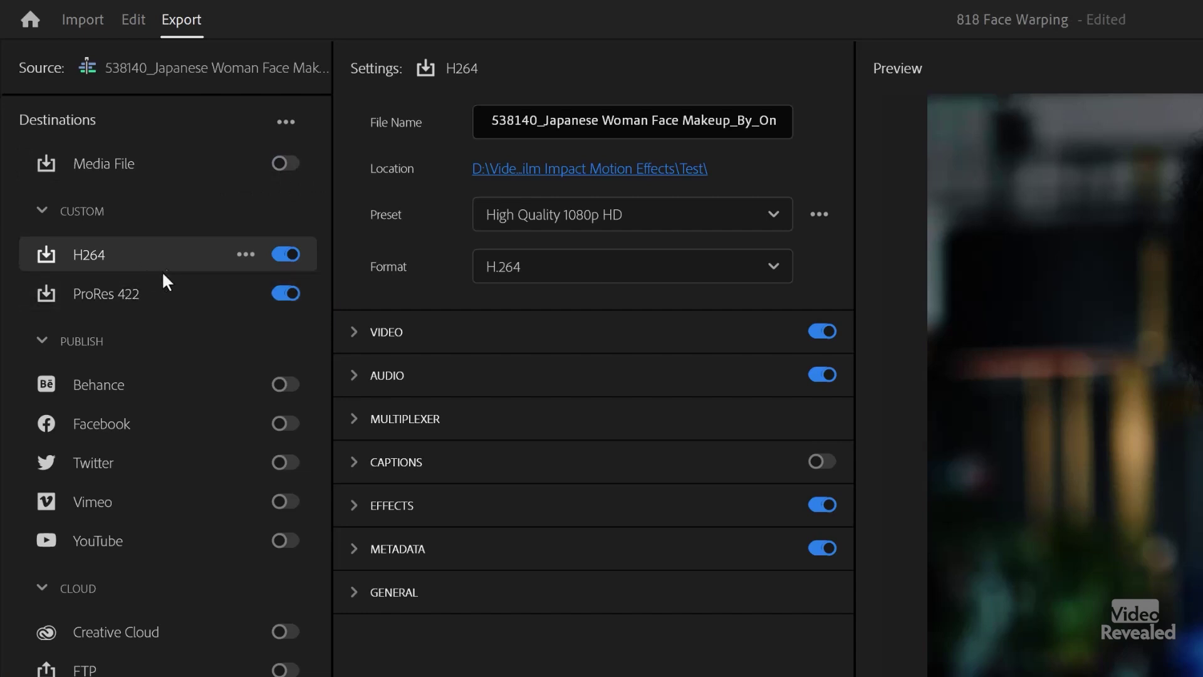
pyautogui.click(567, 170)
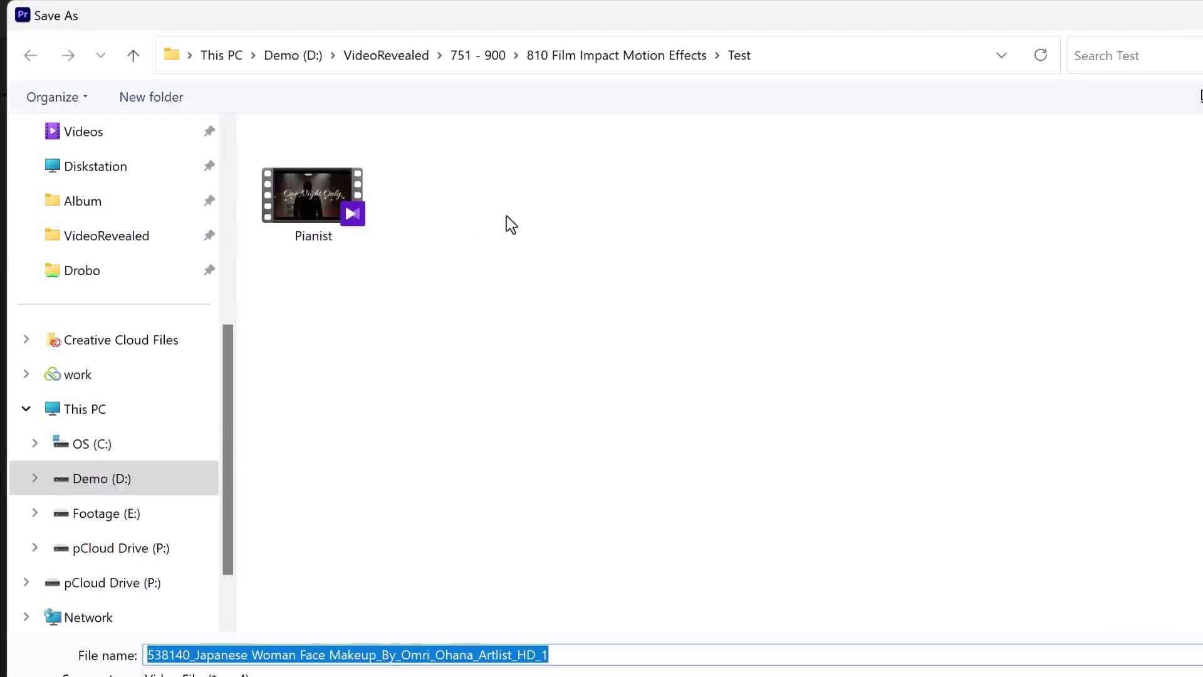
pyautogui.press('Return')
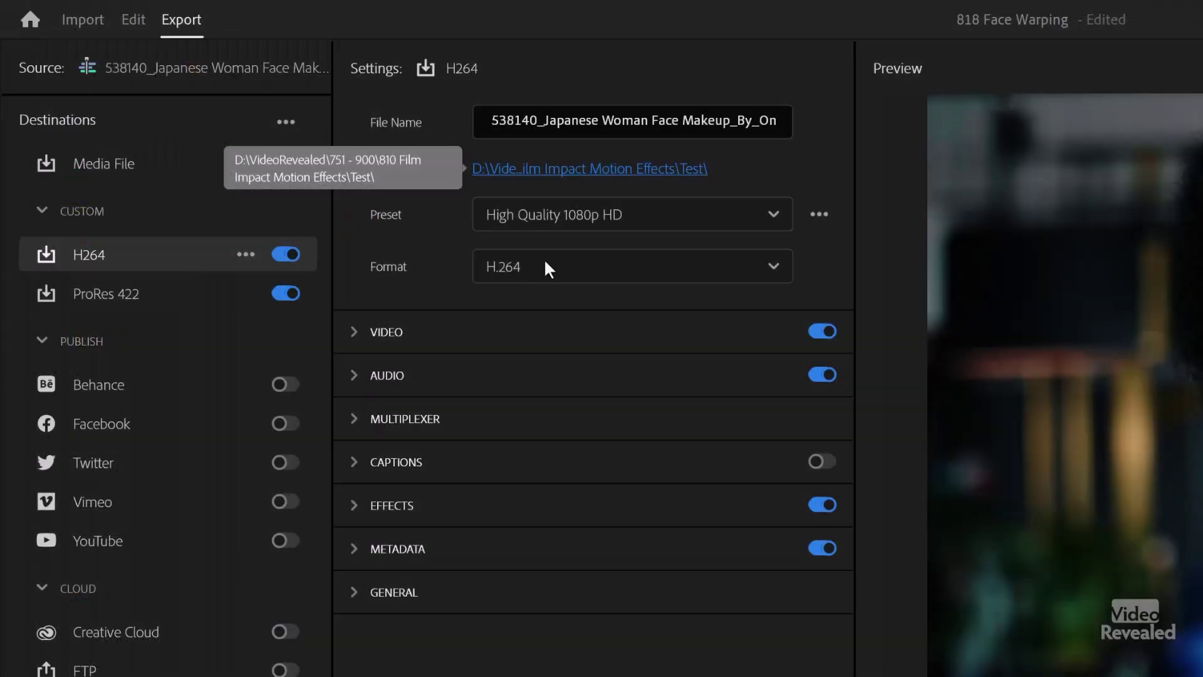
pyautogui.click(161, 300)
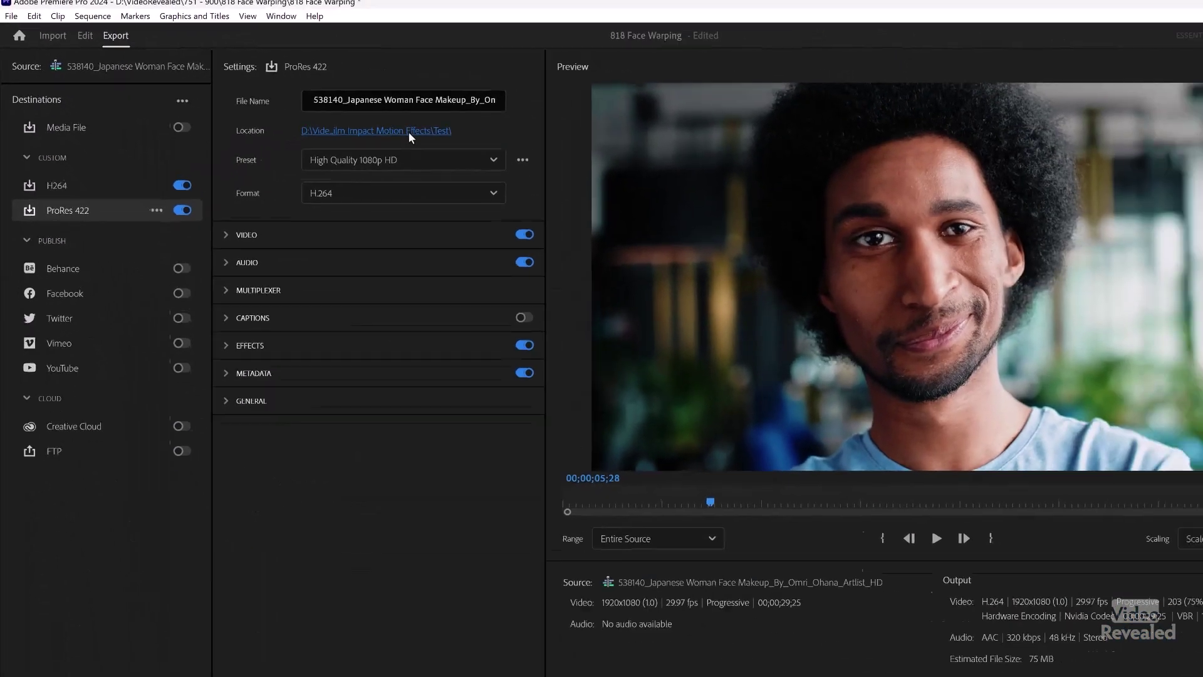
pyautogui.click(611, 169)
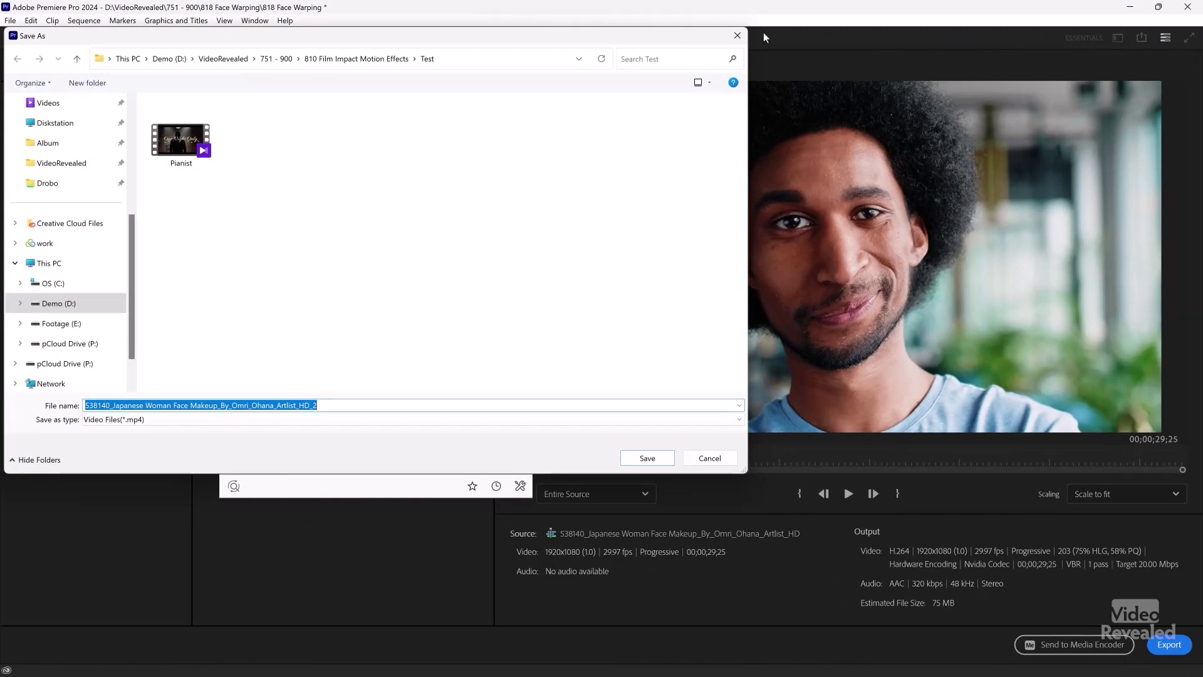
pyautogui.click(732, 39)
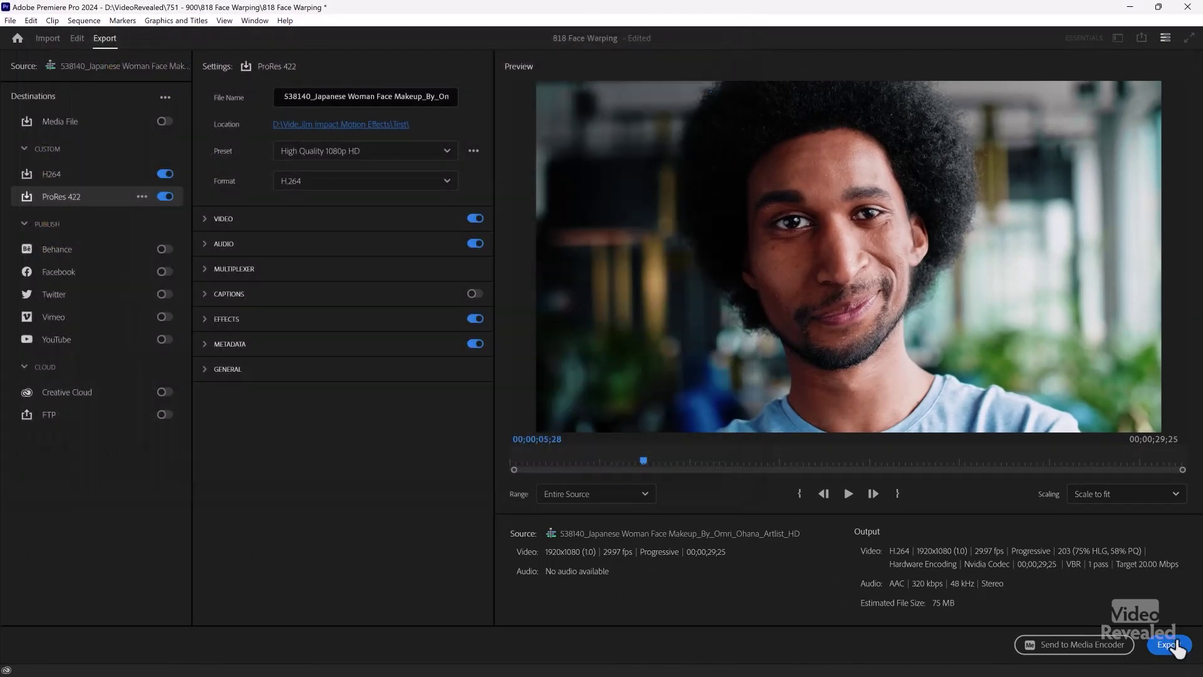